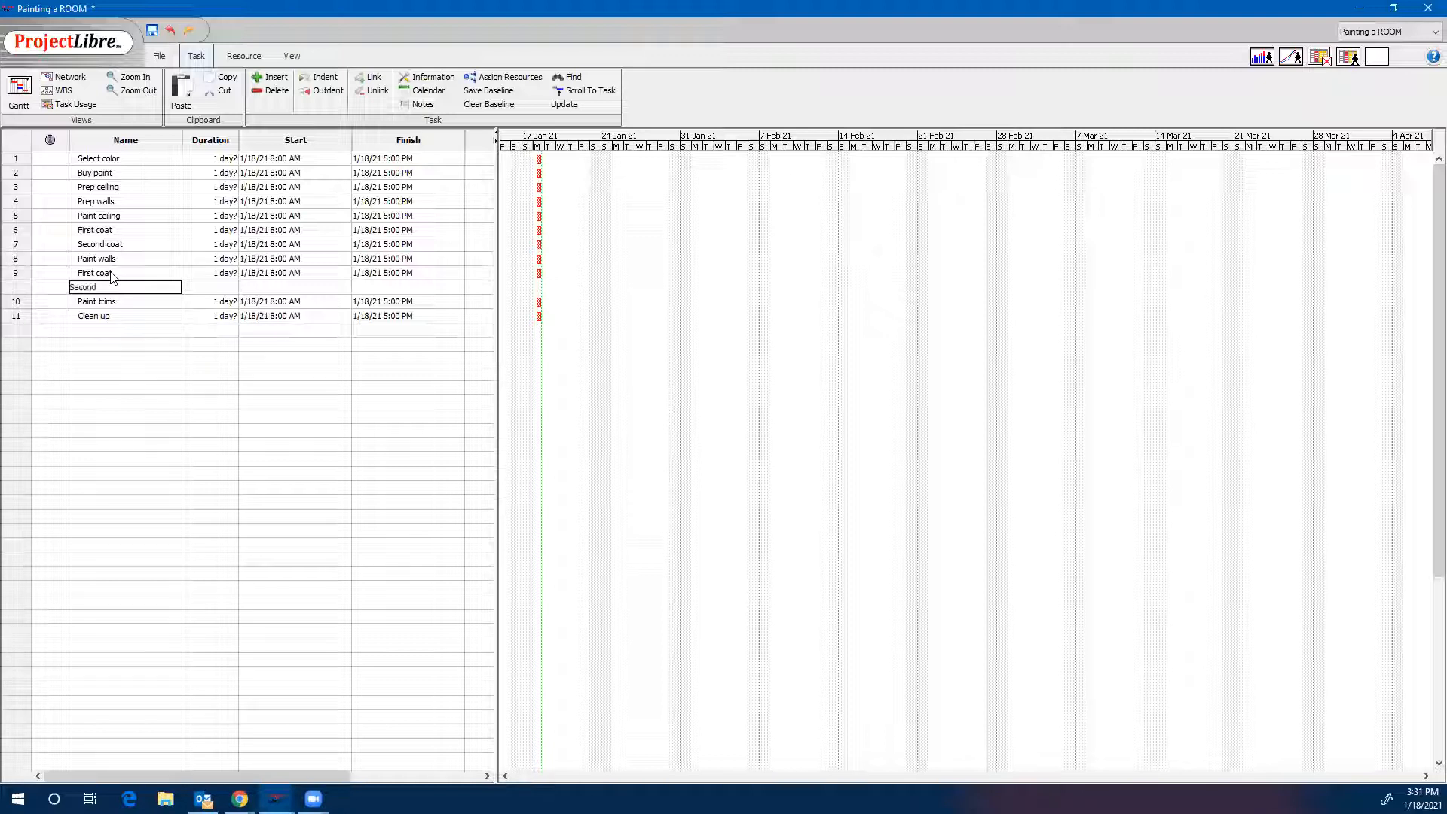
Complete the new wall-painting task's name as "Second coat" and indent ceiling tasks 6 and 7 under Paint ceiling.
{"action": "type", "text": "at"}
{"action": "key", "text": "Return"}
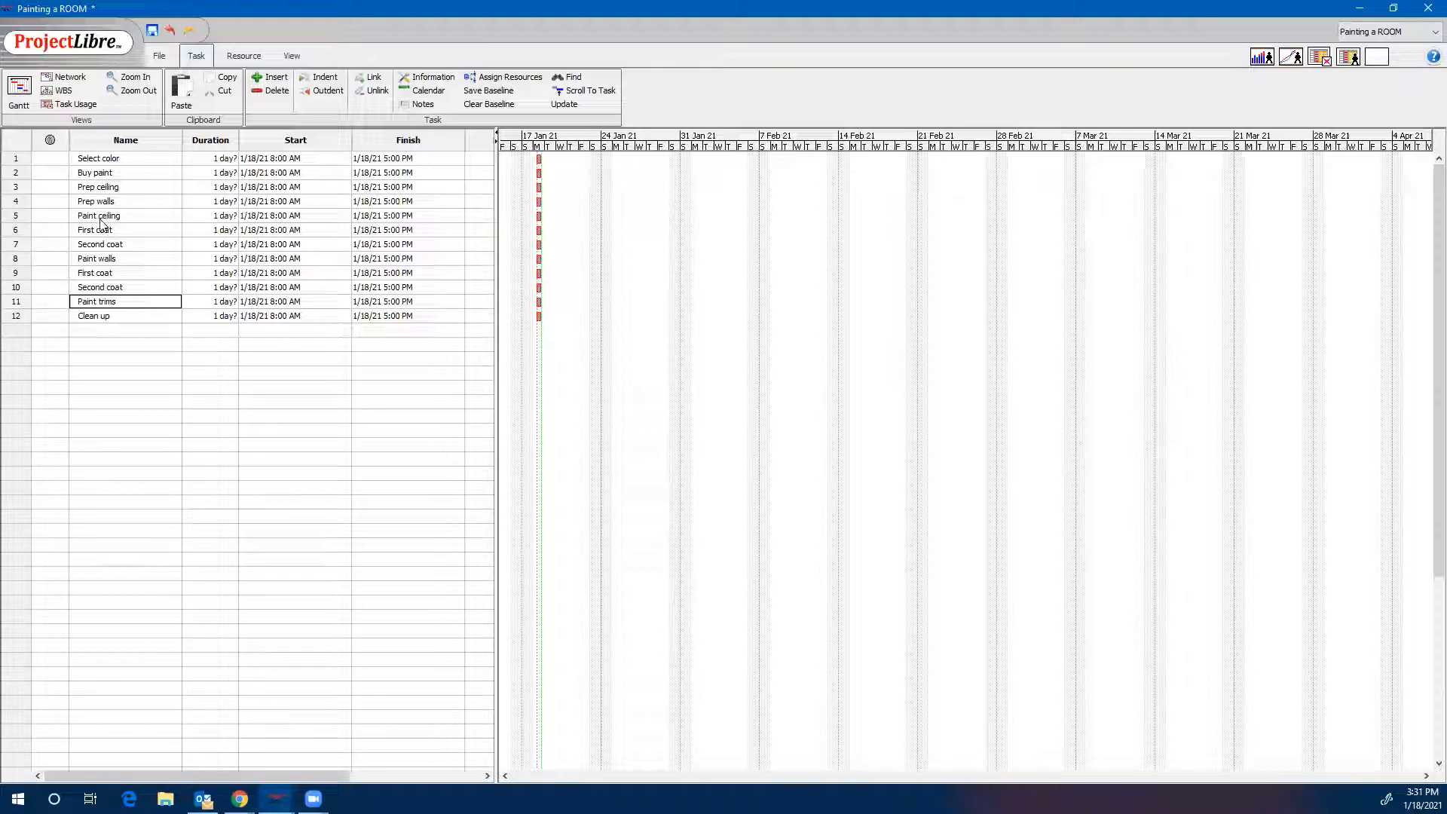
{"action": "left_click_drag", "start_coordinate": [23, 234], "coordinate": [27, 247]}
{"action": "left_click", "coordinate": [24, 234]}
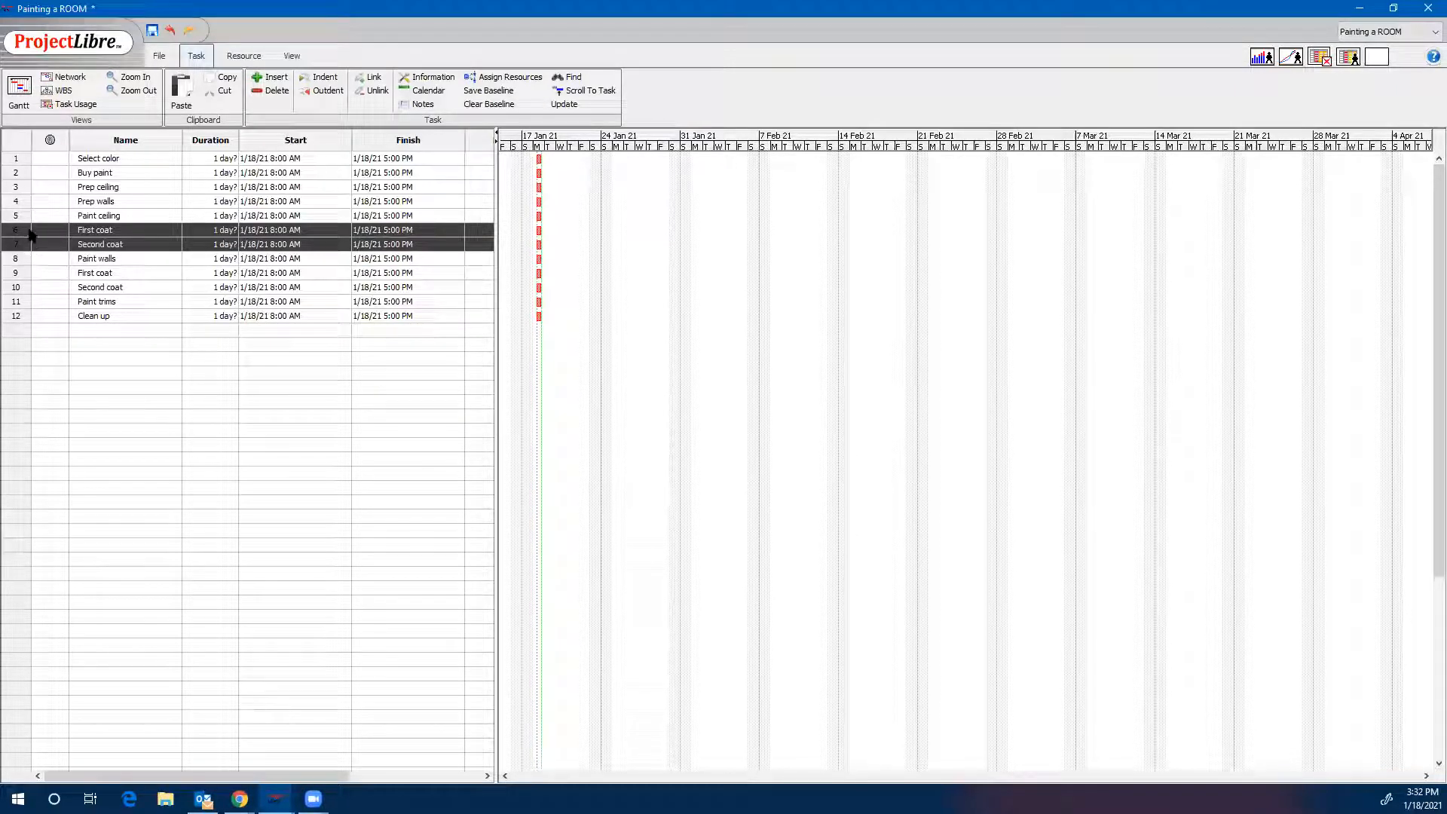
{"action": "left_click", "coordinate": [329, 78]}
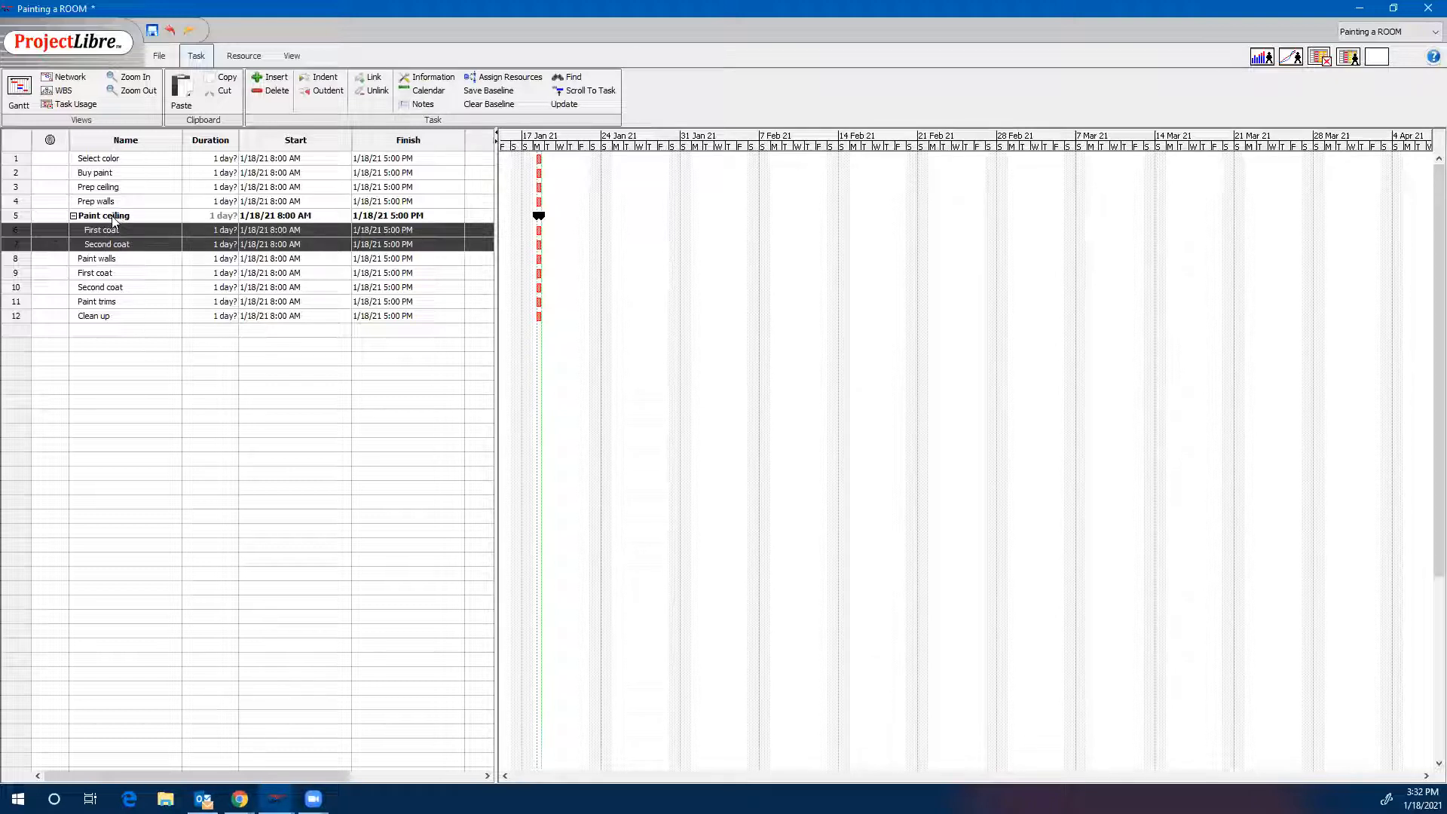
Indent the First coat and Second coat tasks in rows 9 and 10 so they become subtasks of Paint walls.
{"action": "left_click", "coordinate": [19, 276]}
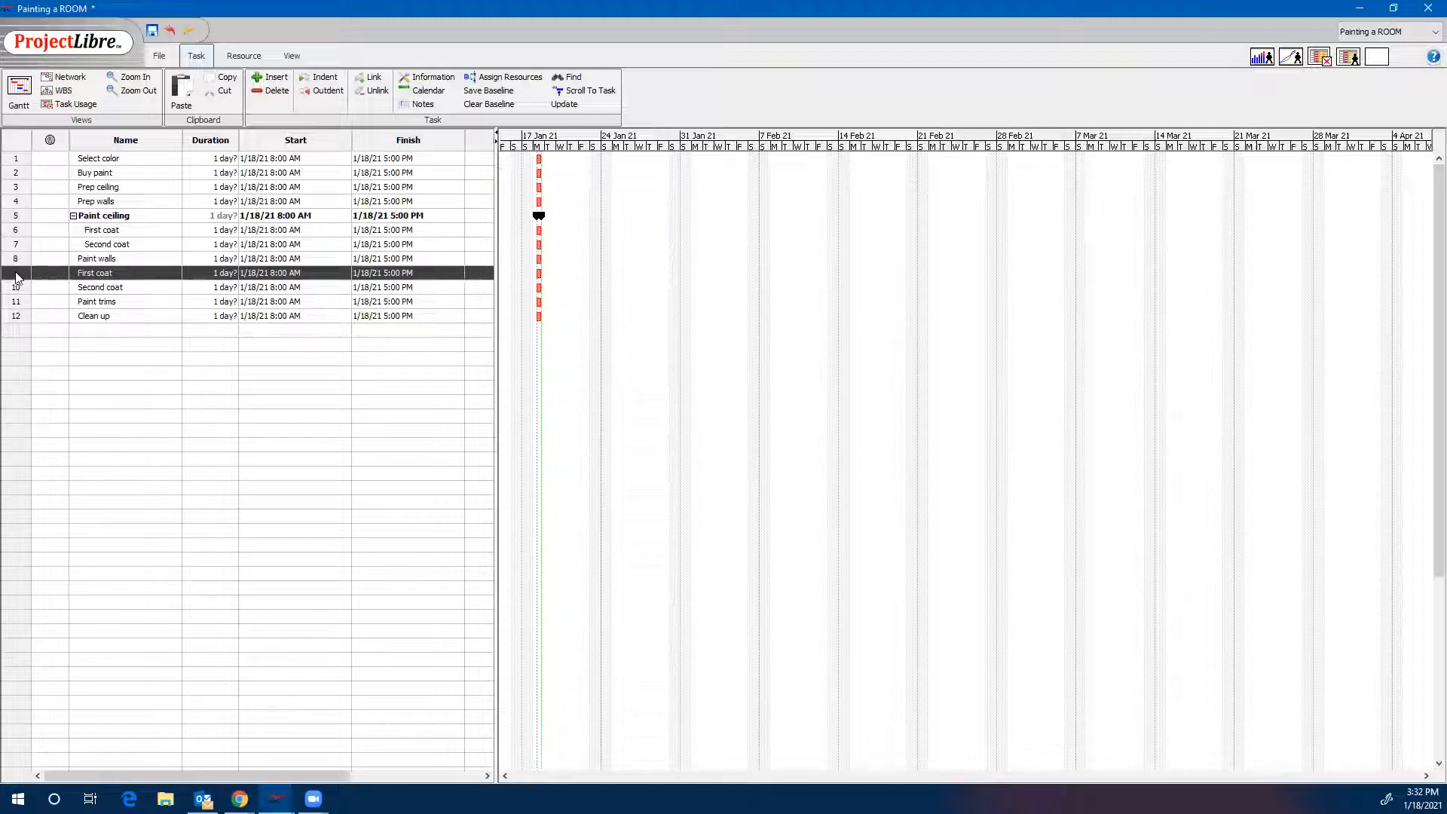
{"action": "left_click_drag", "start_coordinate": [17, 279], "coordinate": [19, 293]}
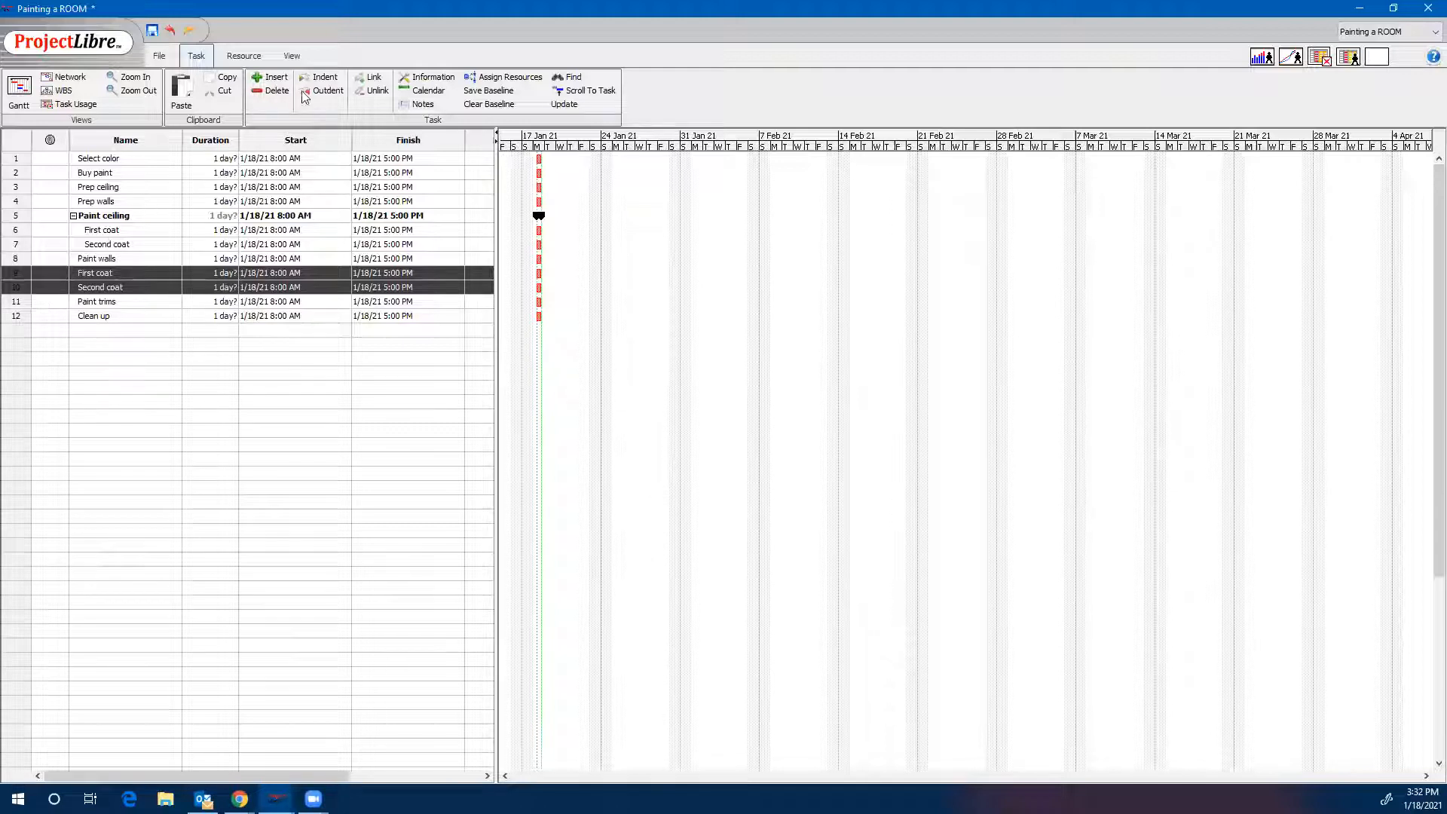
{"action": "left_click", "coordinate": [309, 78]}
{"action": "left_click", "coordinate": [20, 275]}
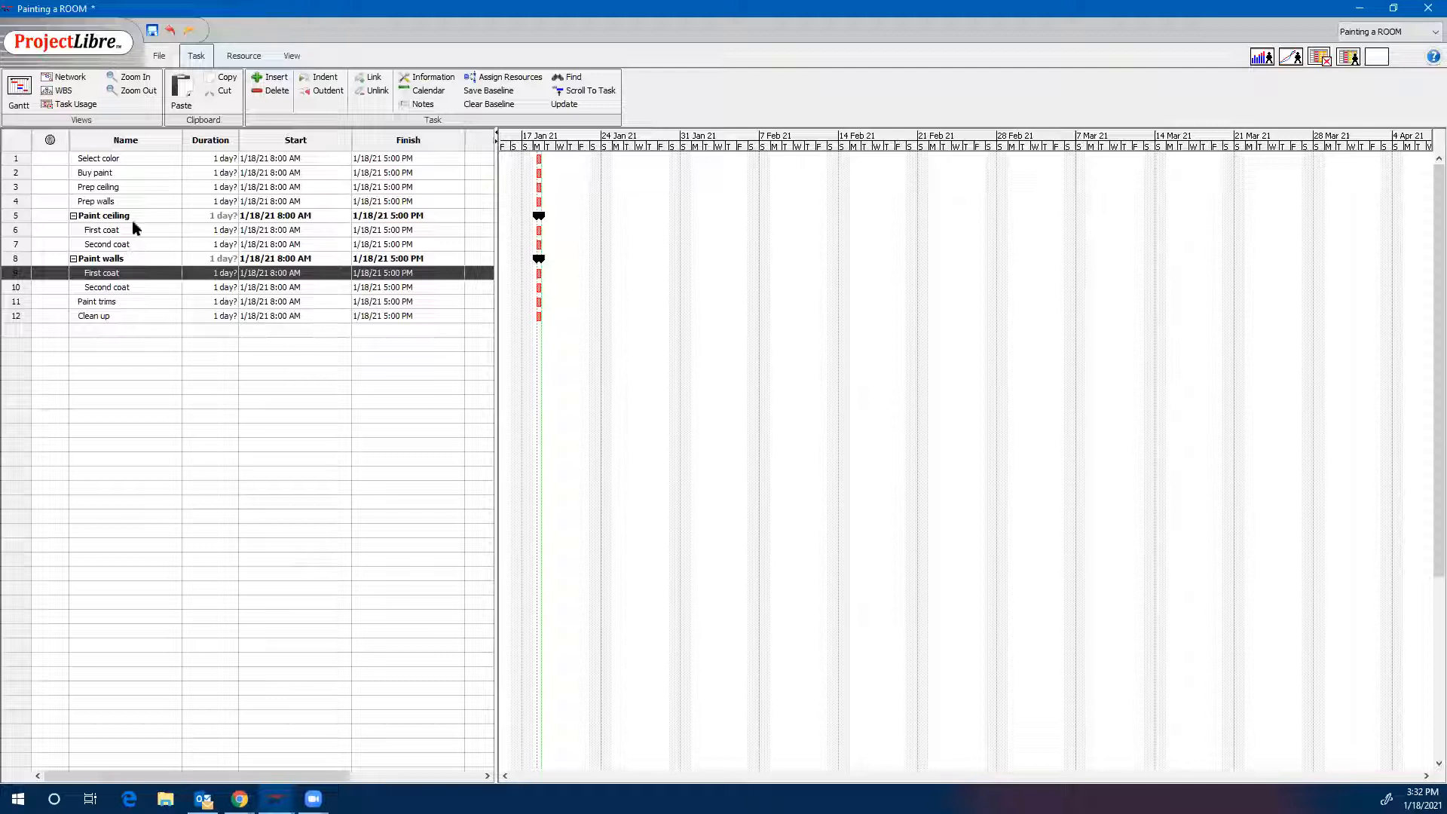
Collapse the Paint ceiling and Paint walls summary tasks and expand both again.
{"action": "left_click", "coordinate": [73, 216]}
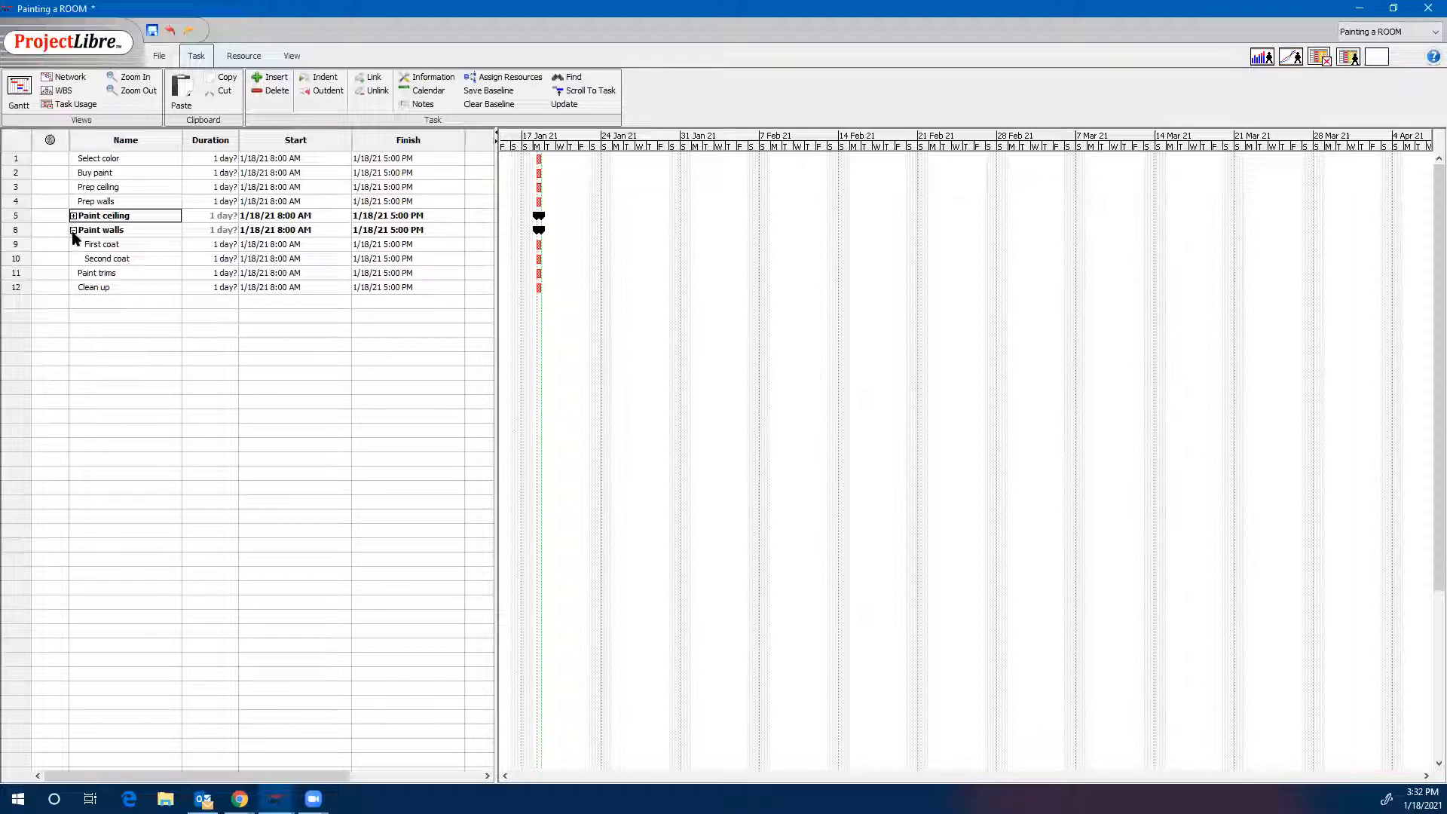
{"action": "left_click", "coordinate": [73, 230]}
{"action": "left_click", "coordinate": [73, 230]}
{"action": "left_click", "coordinate": [74, 216]}
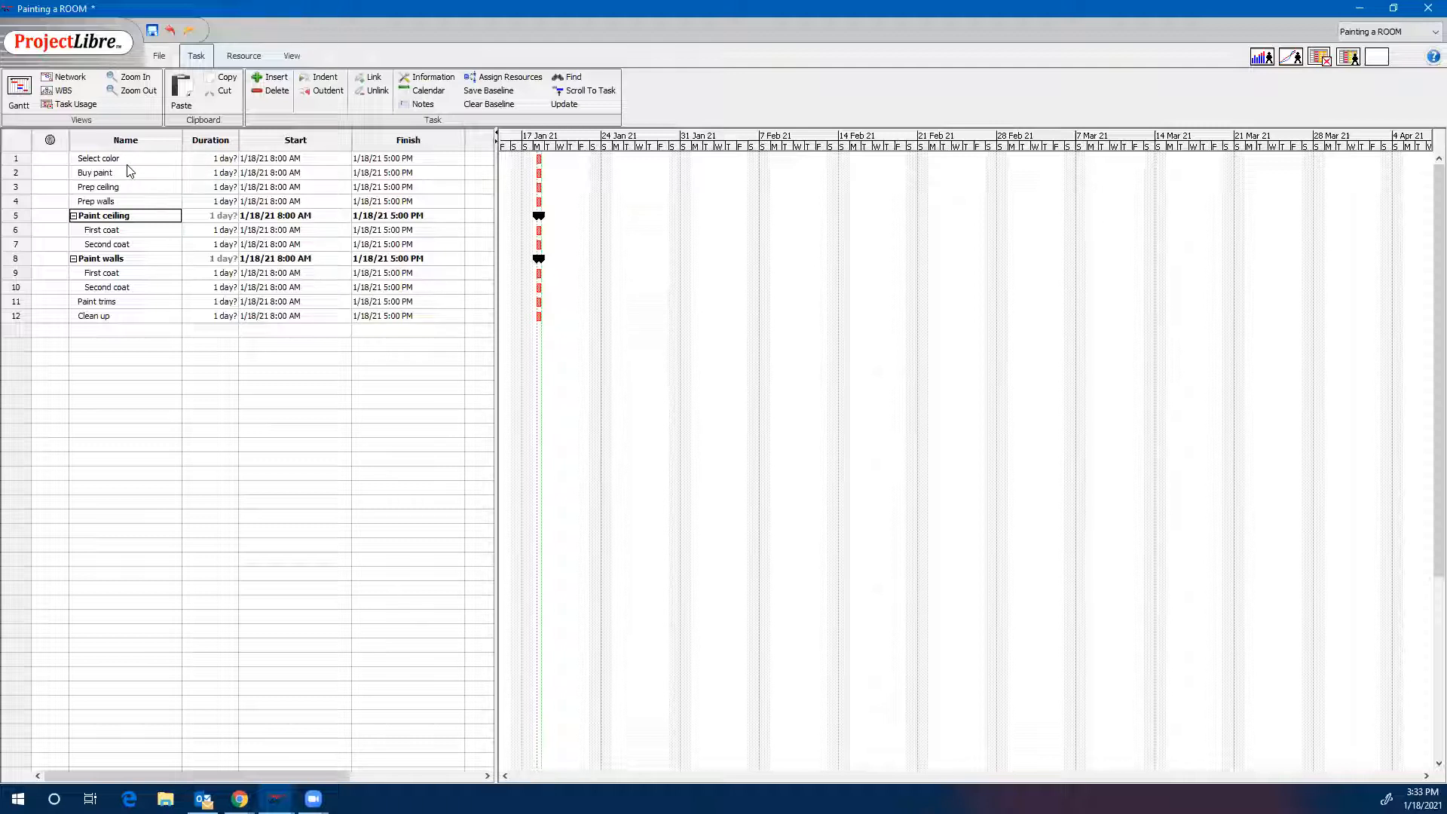
Set the Select color task's duration to 3 hr in its task information.
{"action": "double_click", "coordinate": [214, 161]}
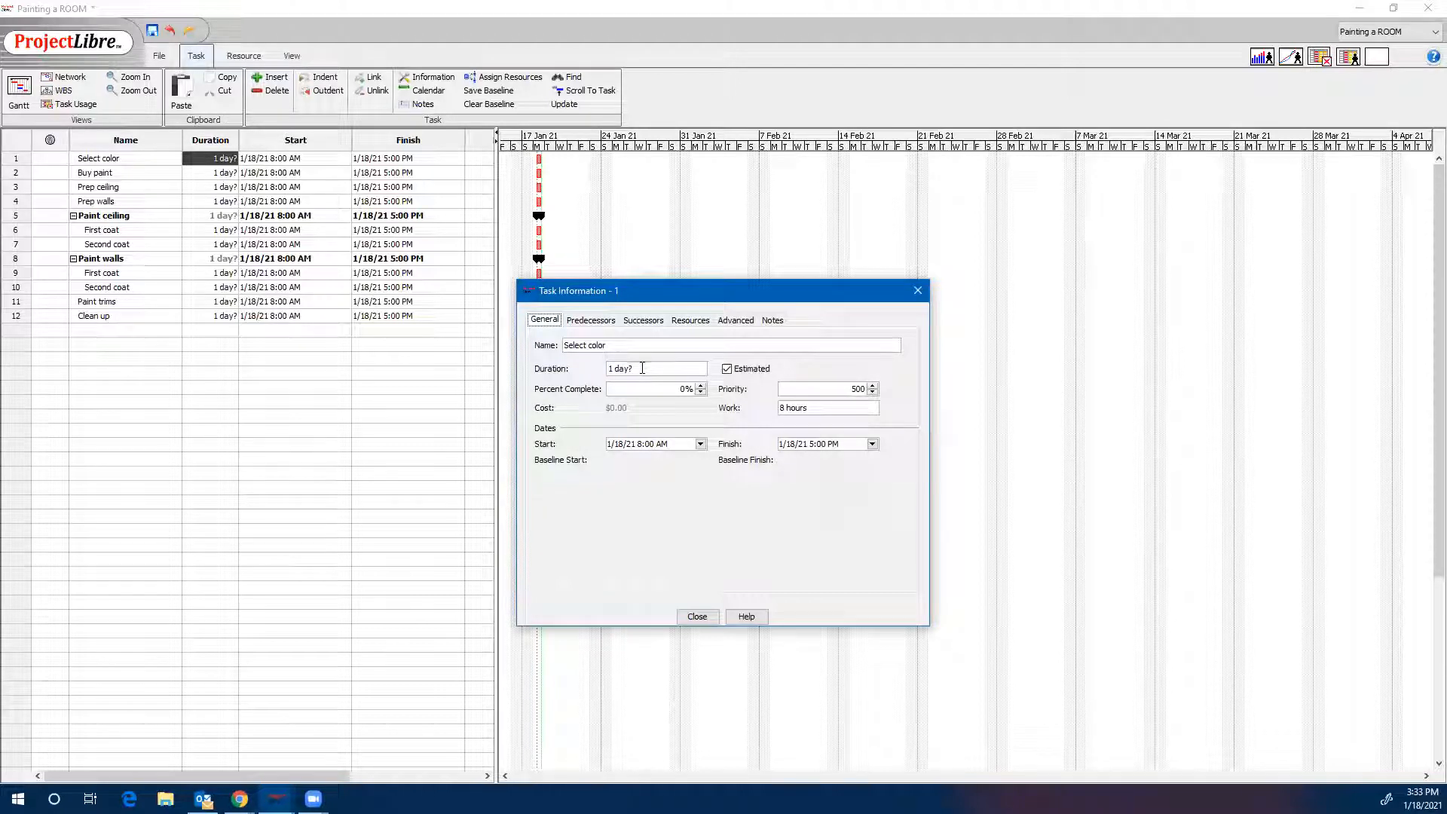
{"action": "left_click_drag", "start_coordinate": [637, 368], "coordinate": [610, 371]}
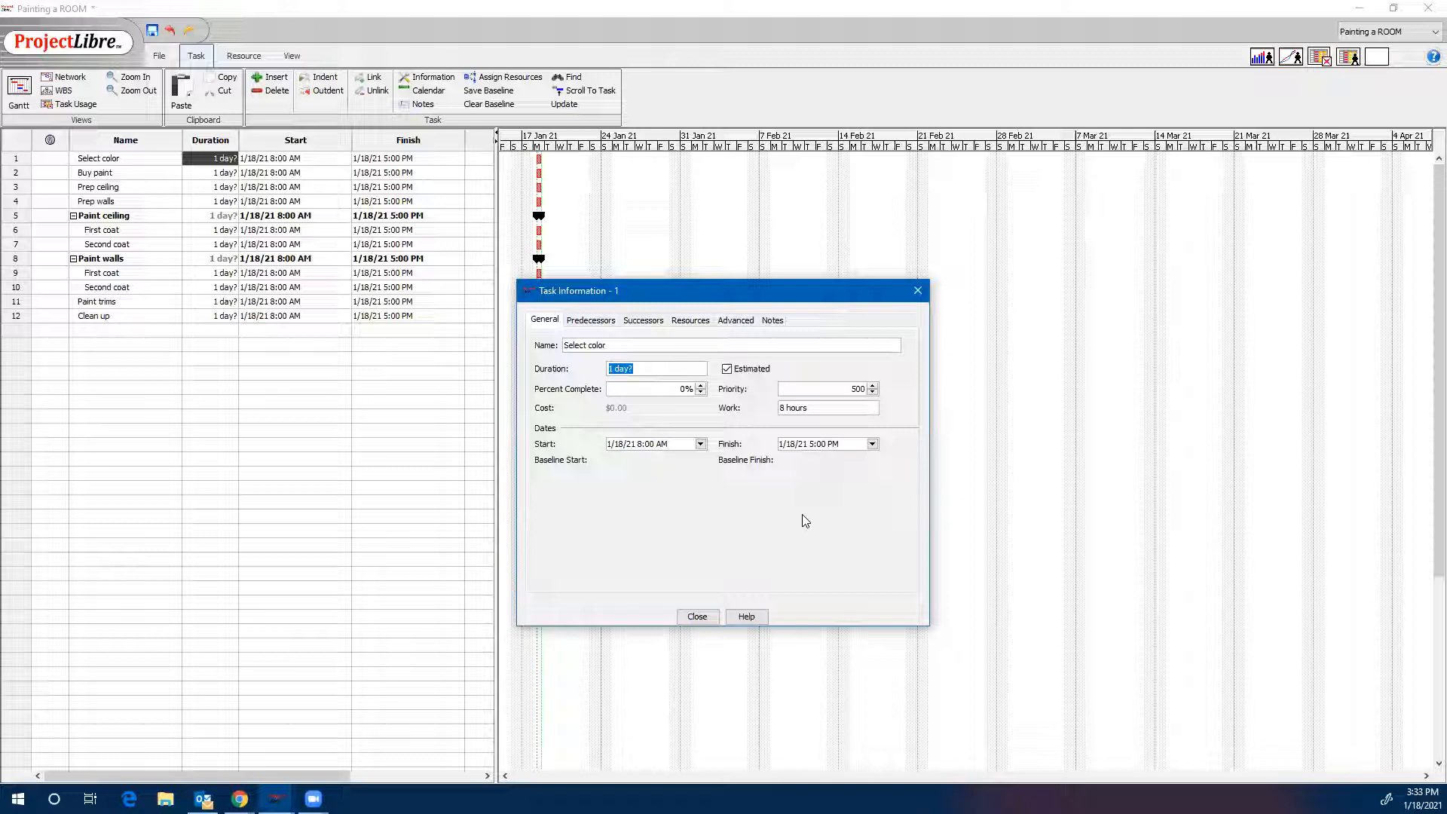
{"action": "type", "text": "3 hr"}
{"action": "key", "text": "Return"}
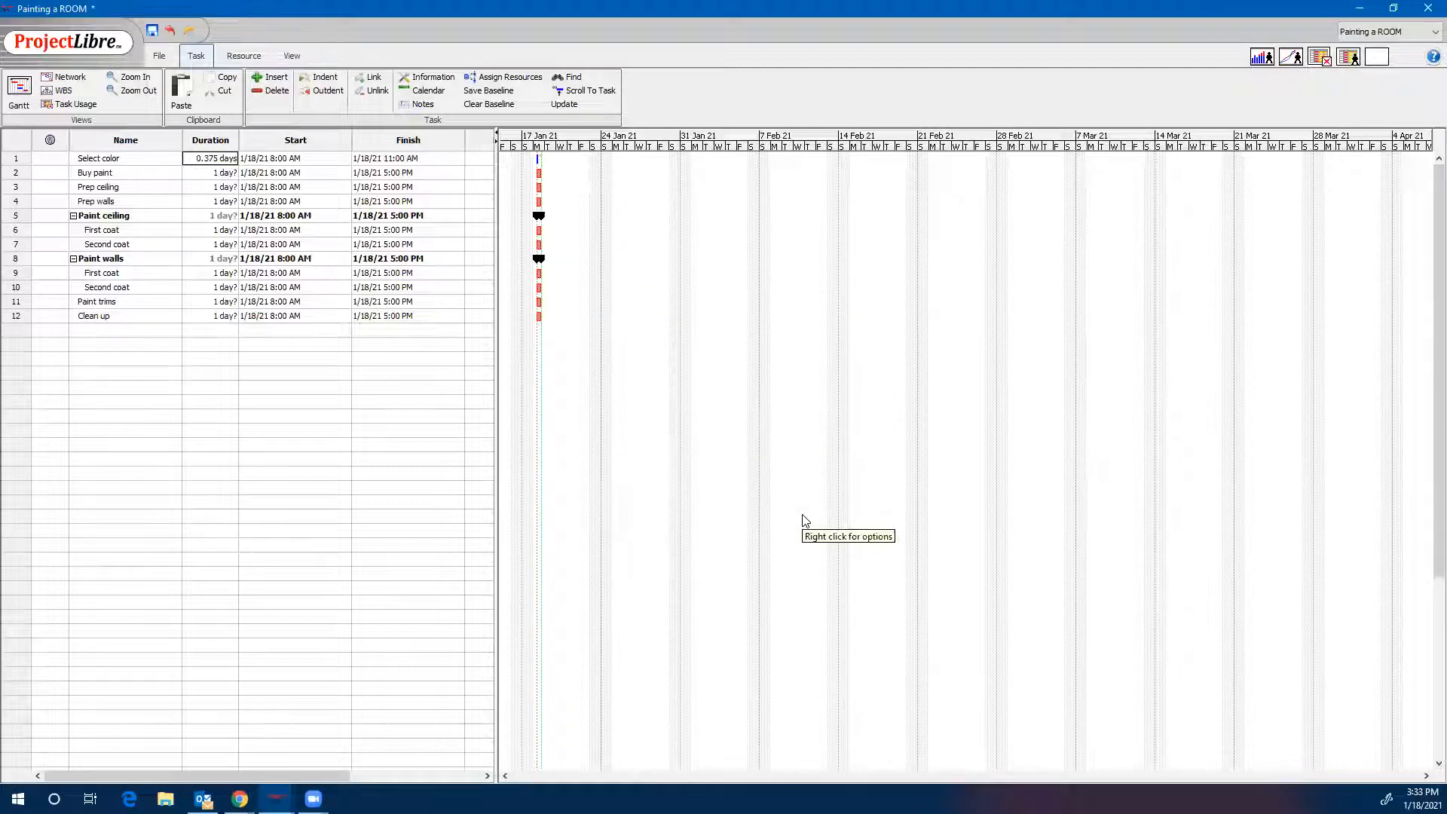
Set the Select color task's duration to 0.25 days.
{"action": "double_click", "coordinate": [217, 159]}
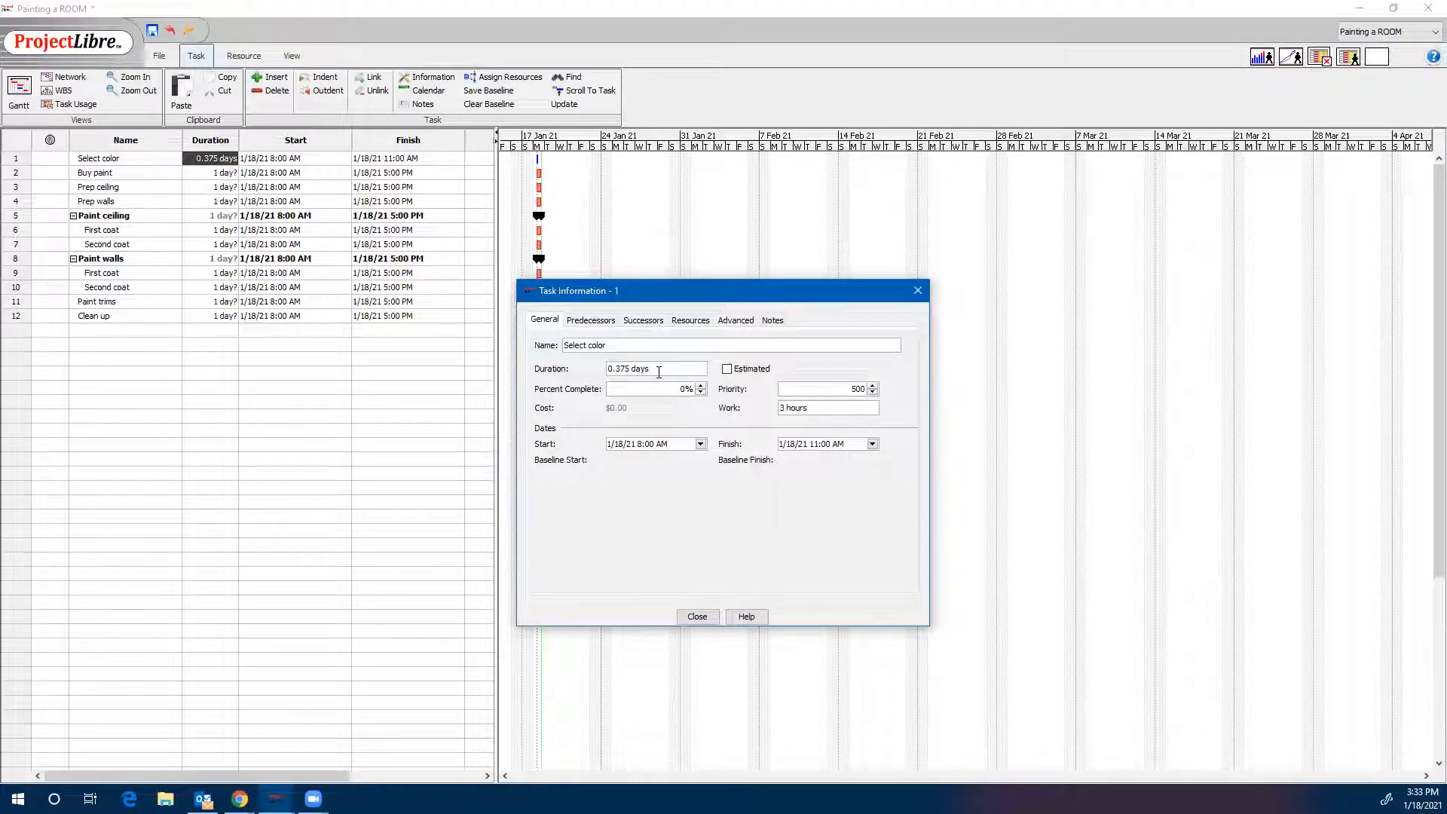
{"action": "left_click_drag", "start_coordinate": [658, 369], "coordinate": [606, 371]}
{"action": "type", "text": "3"}
{"action": "left_click", "coordinate": [697, 617]}
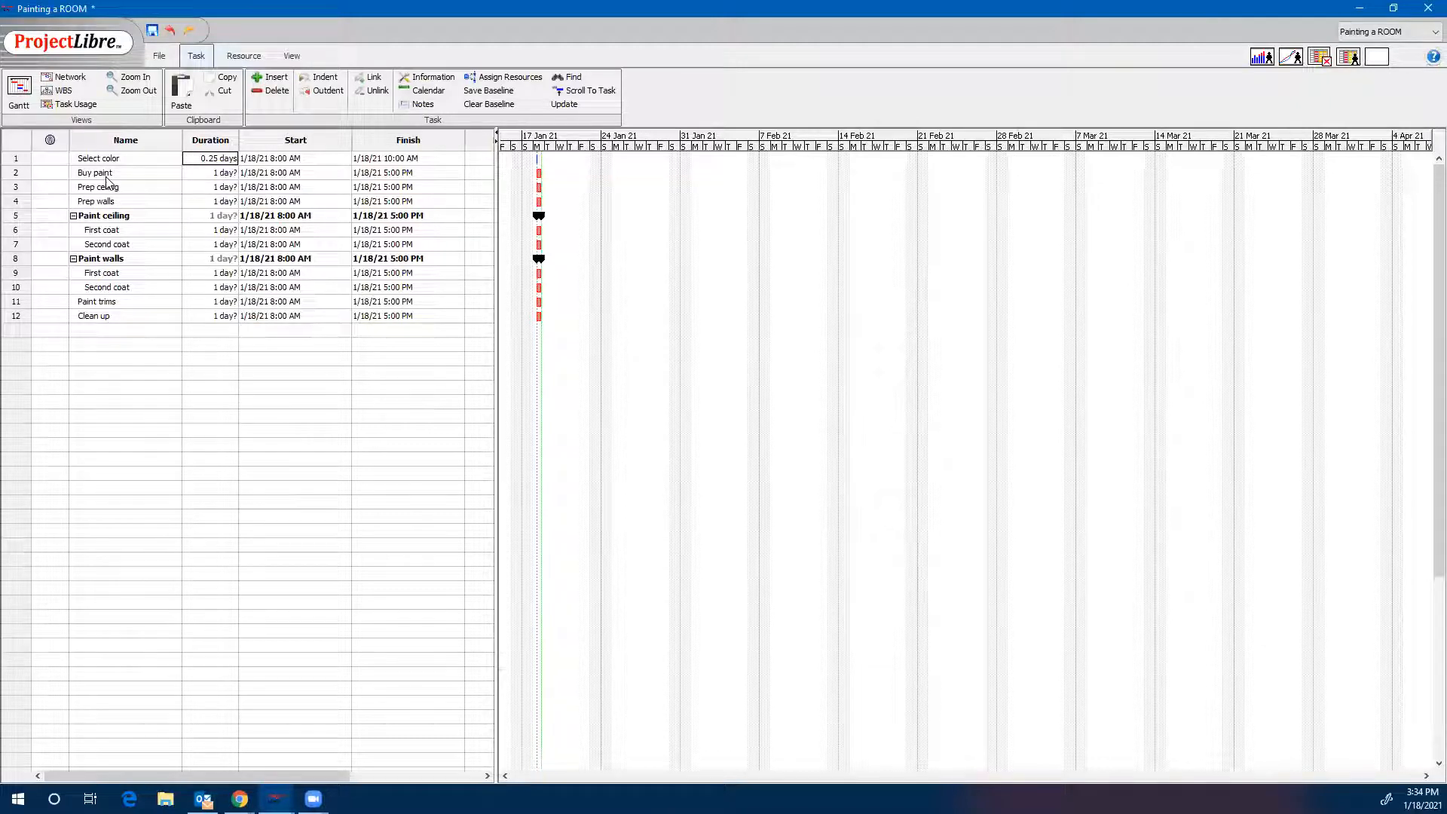
Set the Buy paint task's duration to 0.5 days.
{"action": "double_click", "coordinate": [213, 176]}
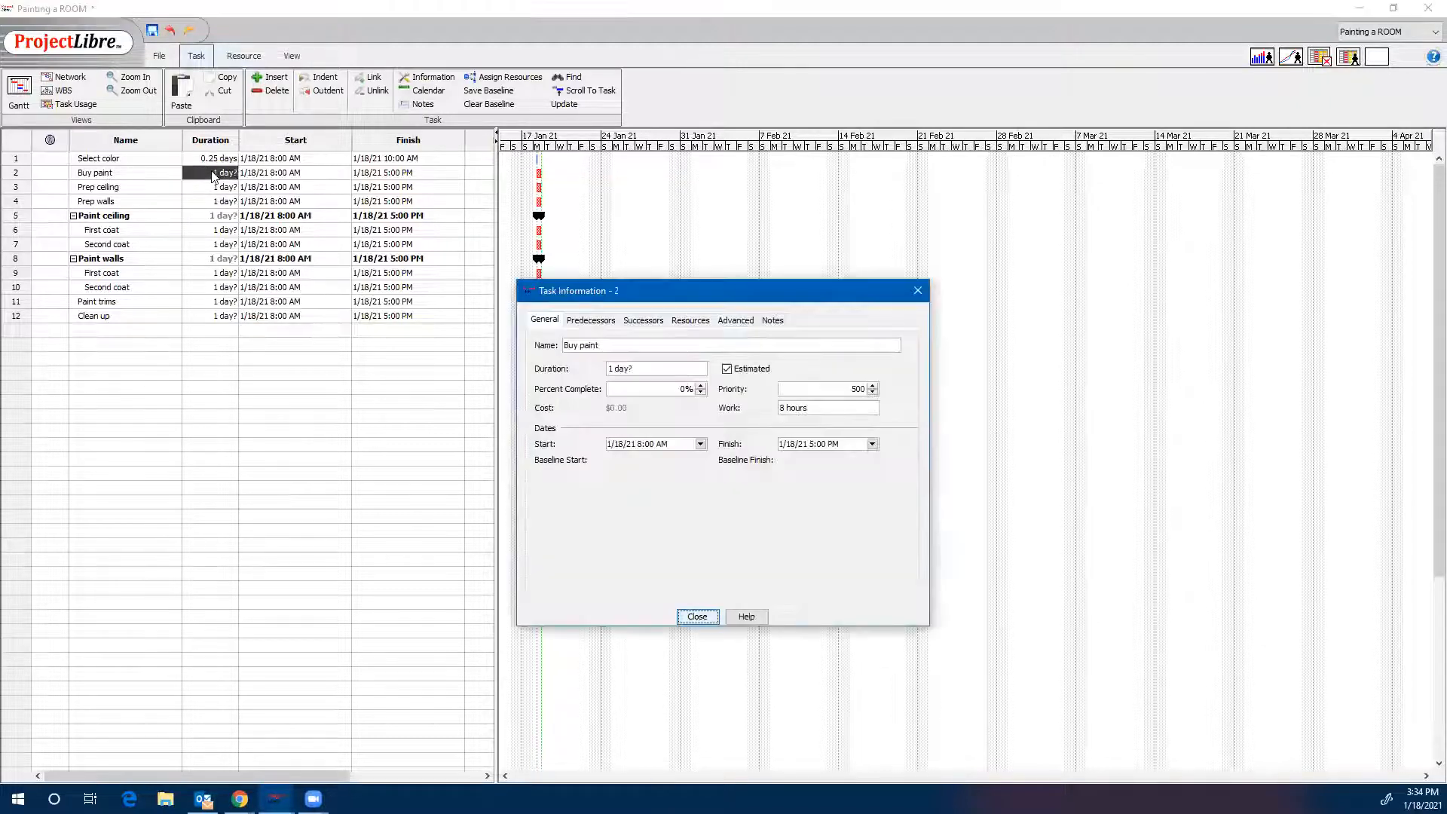
{"action": "left_click", "coordinate": [641, 371]}
{"action": "left_click_drag", "start_coordinate": [640, 371], "coordinate": [590, 371]}
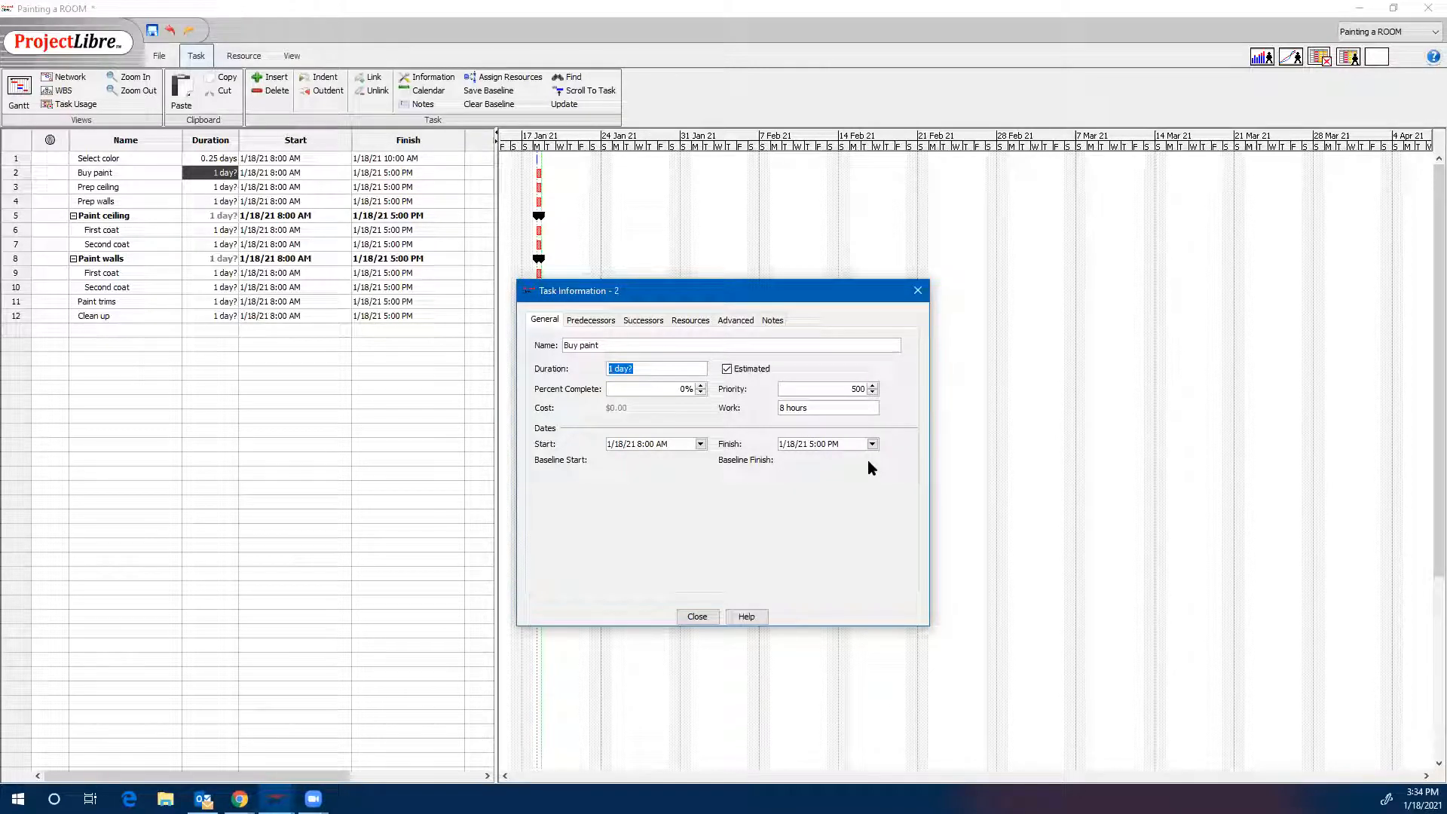
{"action": "type", "text": "0.5"}
{"action": "key", "text": "Return"}
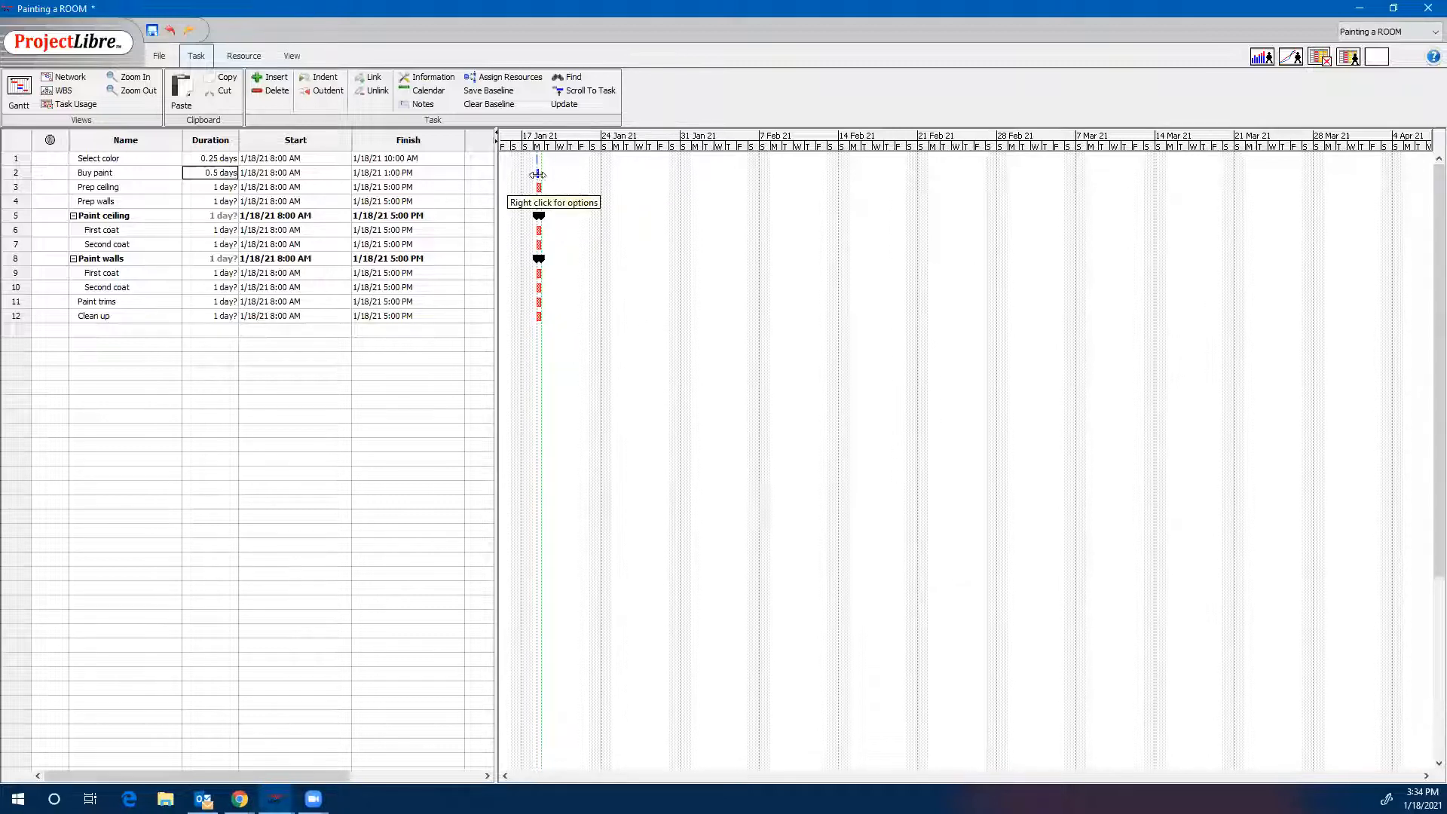
Set the Prep ceiling task's duration to a firm 1 day, replacing the estimated value.
{"action": "left_click", "coordinate": [141, 81]}
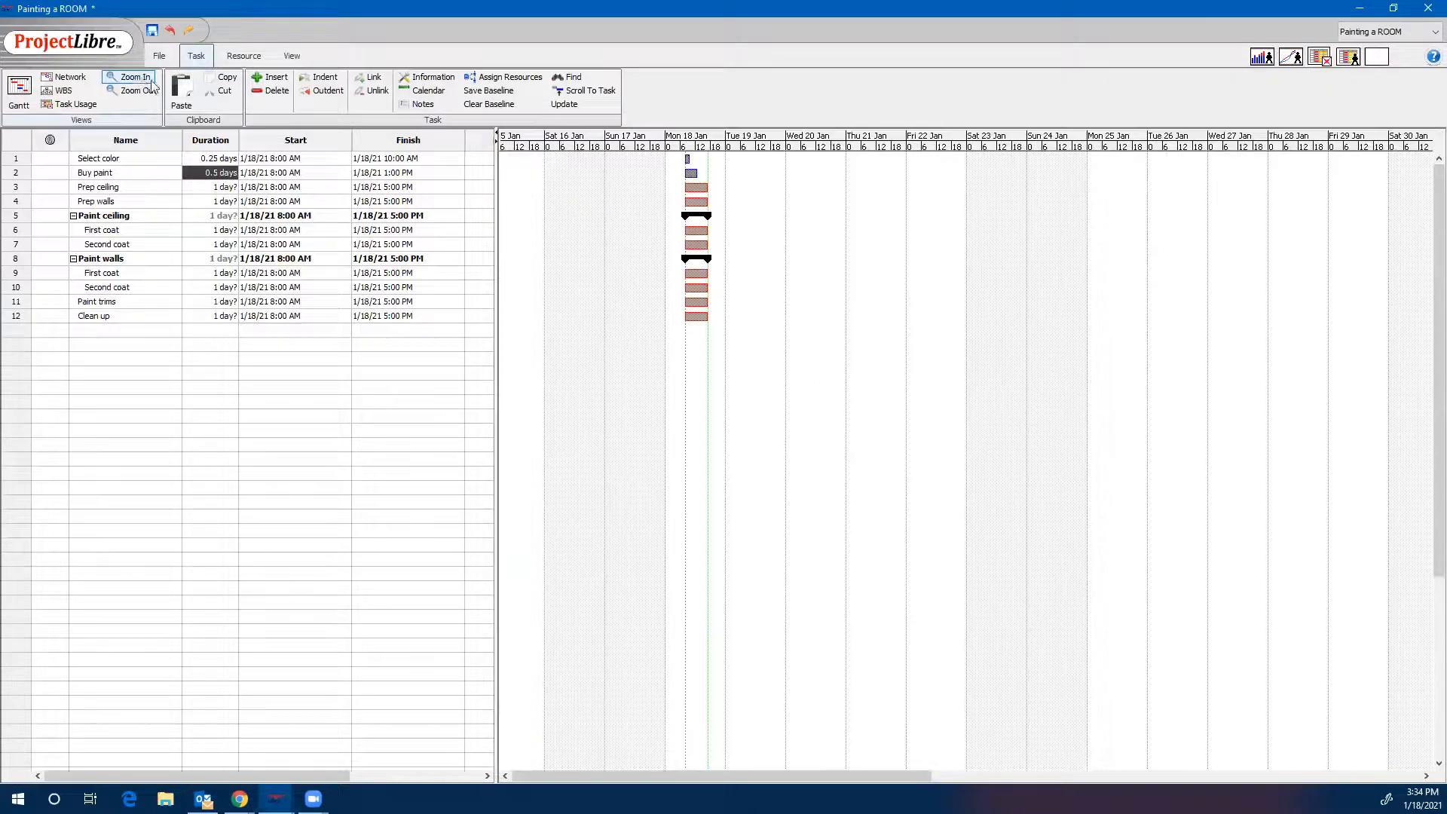
{"action": "left_click", "coordinate": [226, 188]}
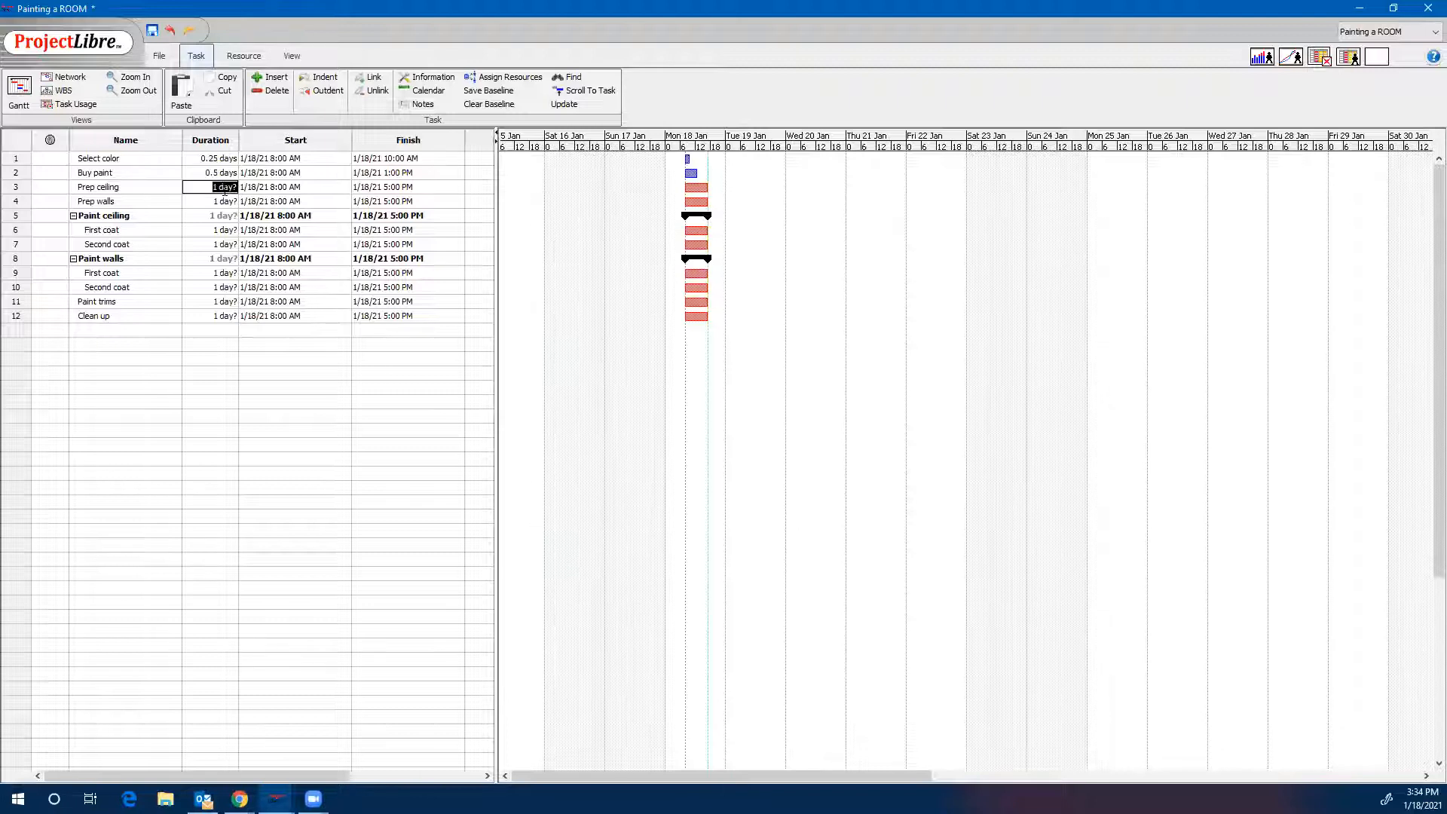
{"action": "double_click", "coordinate": [225, 188]}
{"action": "left_click_drag", "start_coordinate": [655, 371], "coordinate": [608, 371]}
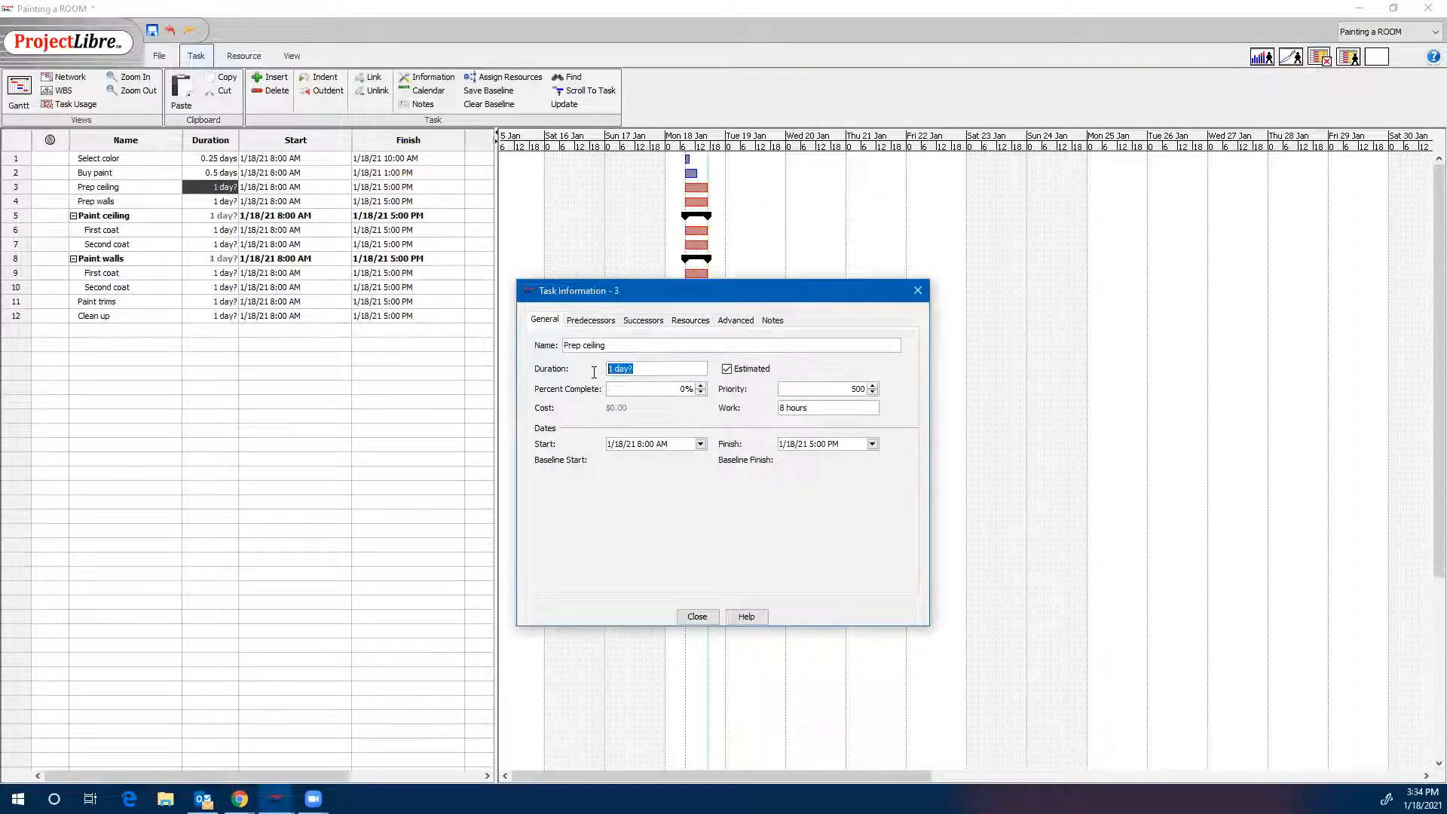
{"action": "type", "text": "1"}
{"action": "key", "text": "Return"}
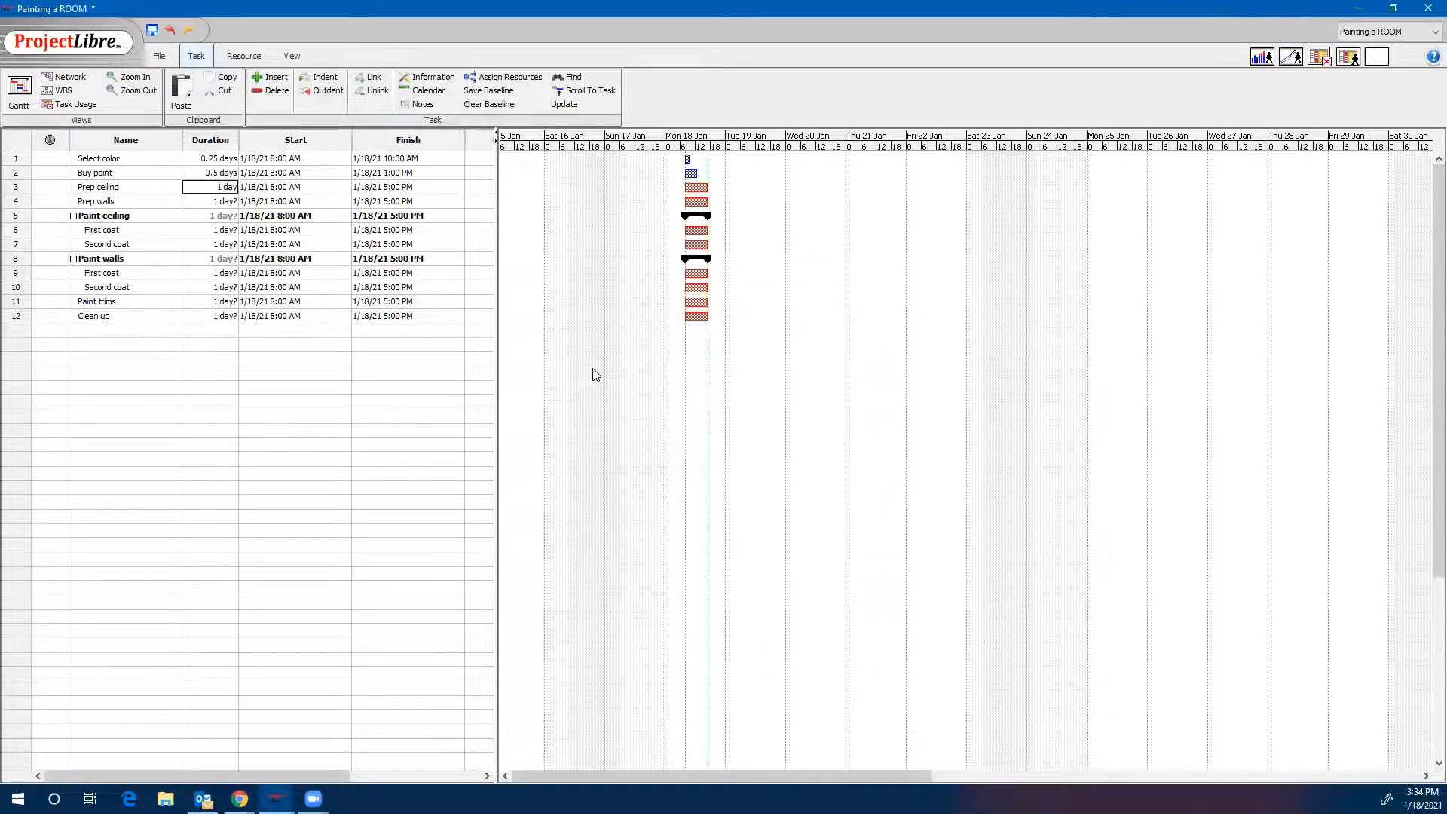
Set the Prep walls task's duration to 2 days.
{"action": "double_click", "coordinate": [222, 202]}
{"action": "double_click", "coordinate": [221, 204]}
{"action": "left_click_drag", "start_coordinate": [636, 368], "coordinate": [607, 367]}
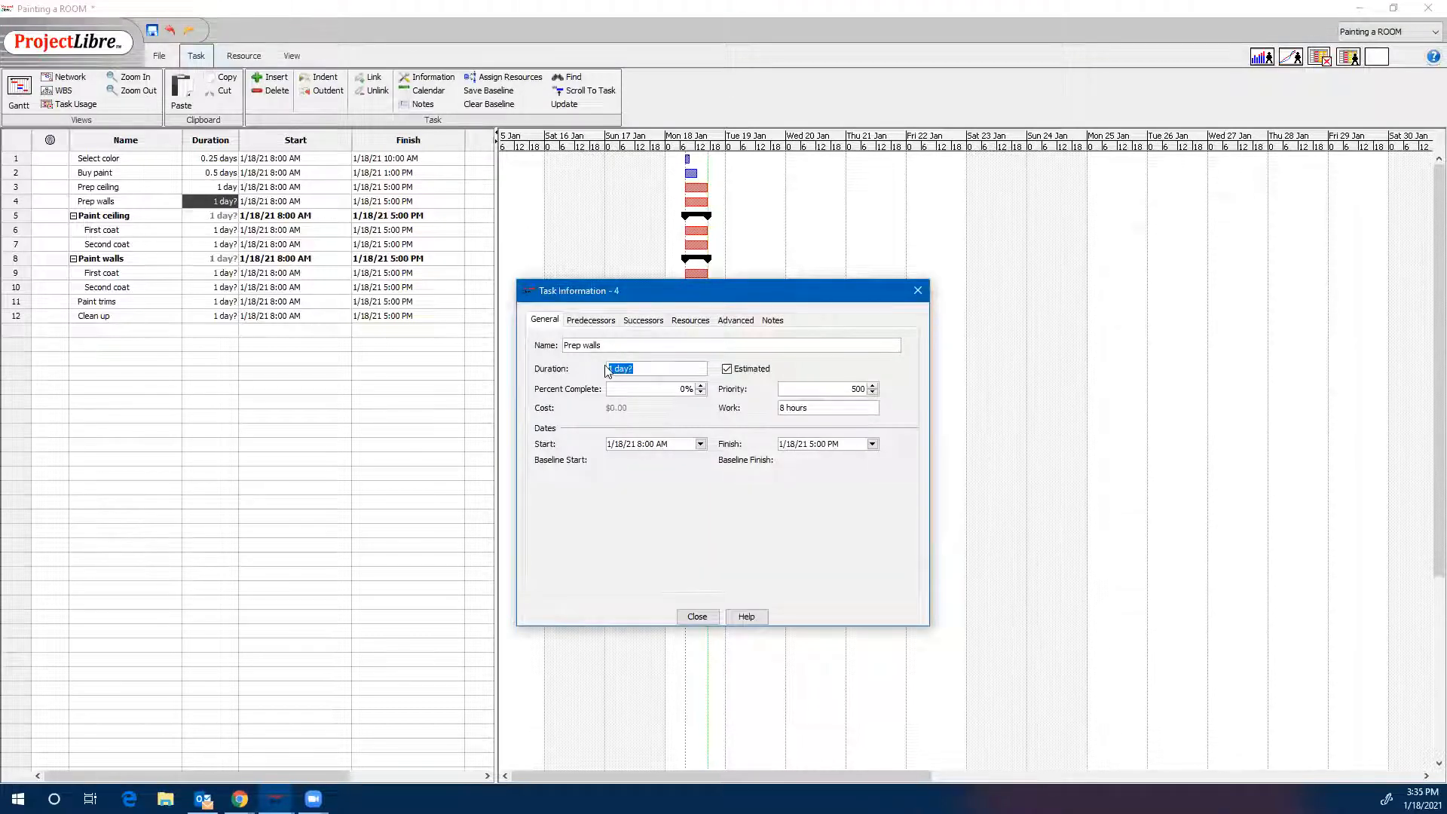
{"action": "type", "text": "3"}
{"action": "key", "text": "Return"}
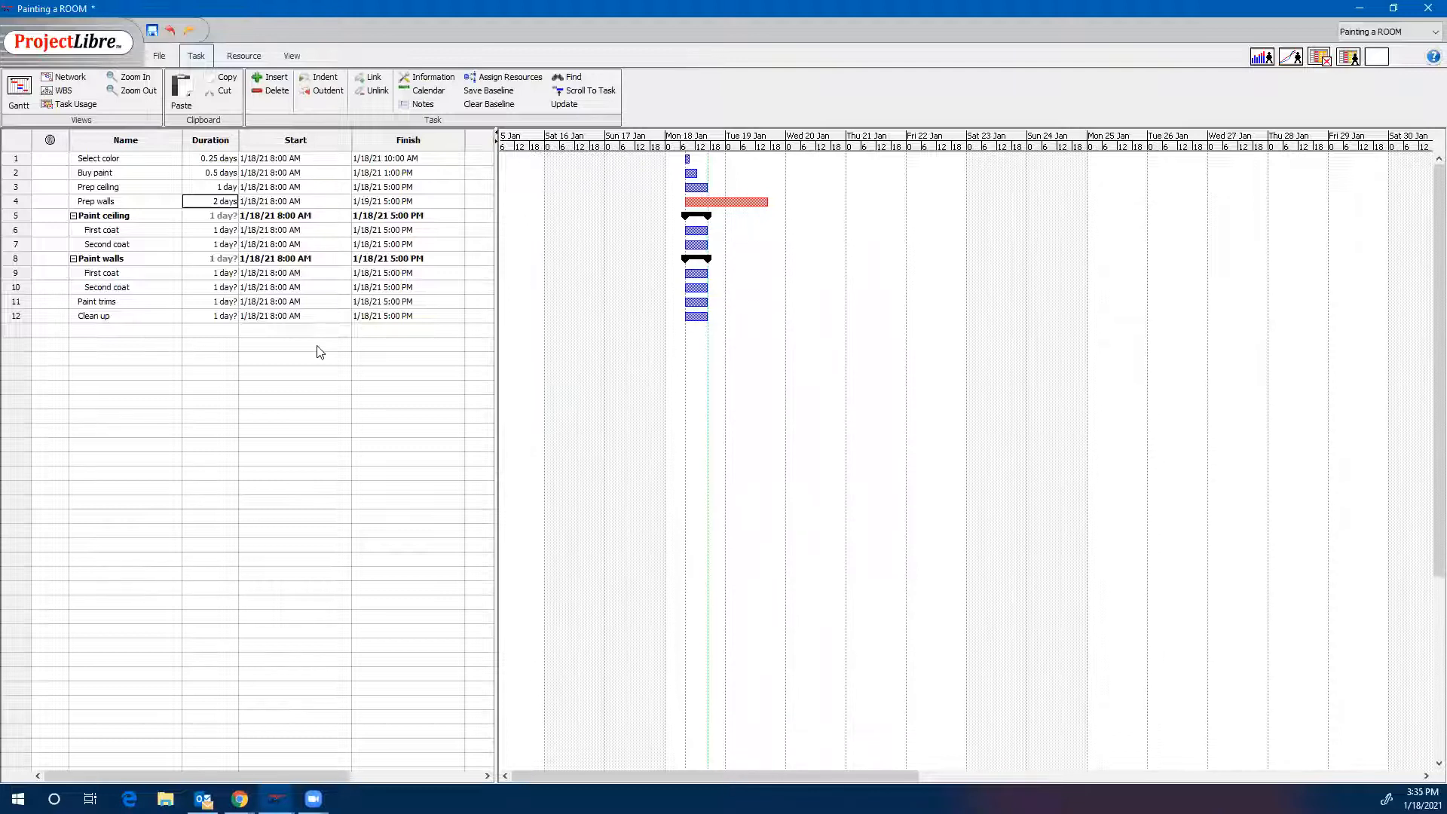
Check the Paint ceiling summary task's information, looking at its duration field, and close it.
{"action": "left_click", "coordinate": [214, 220]}
{"action": "double_click", "coordinate": [213, 219]}
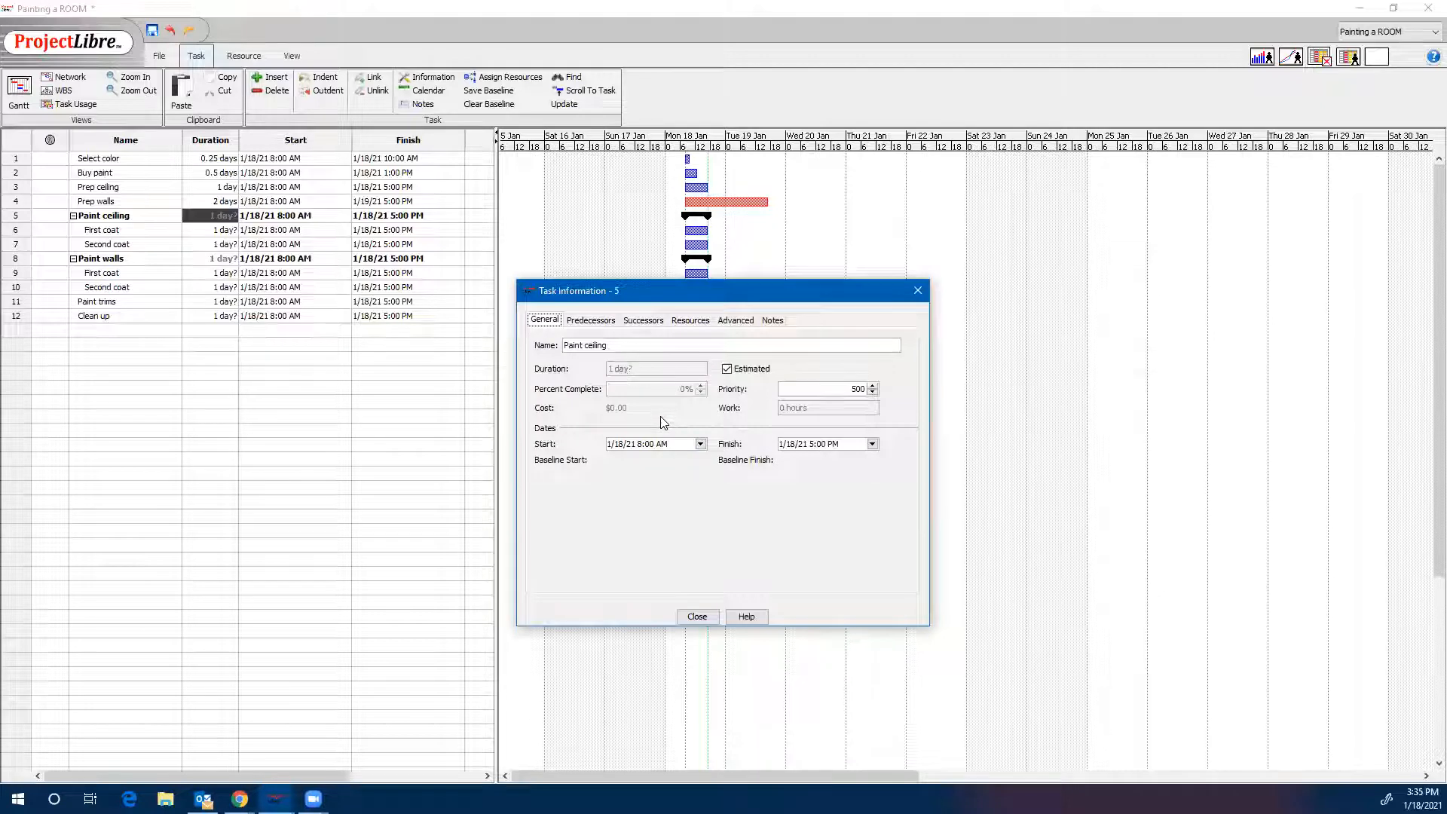
{"action": "left_click", "coordinate": [918, 291]}
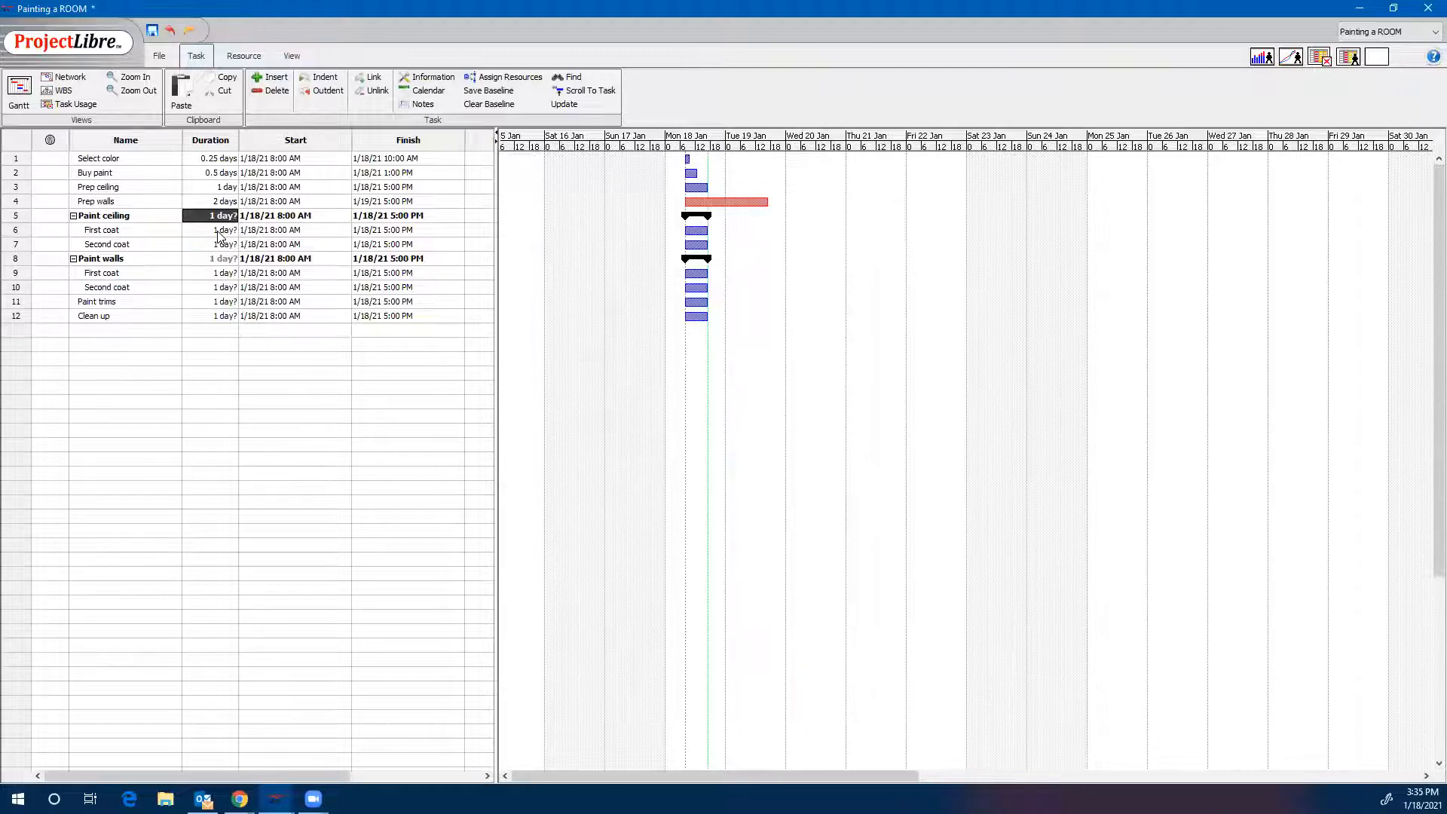
Set the durations of First coat and Second coat under Paint ceiling to a firm 1 day each.
{"action": "double_click", "coordinate": [219, 233]}
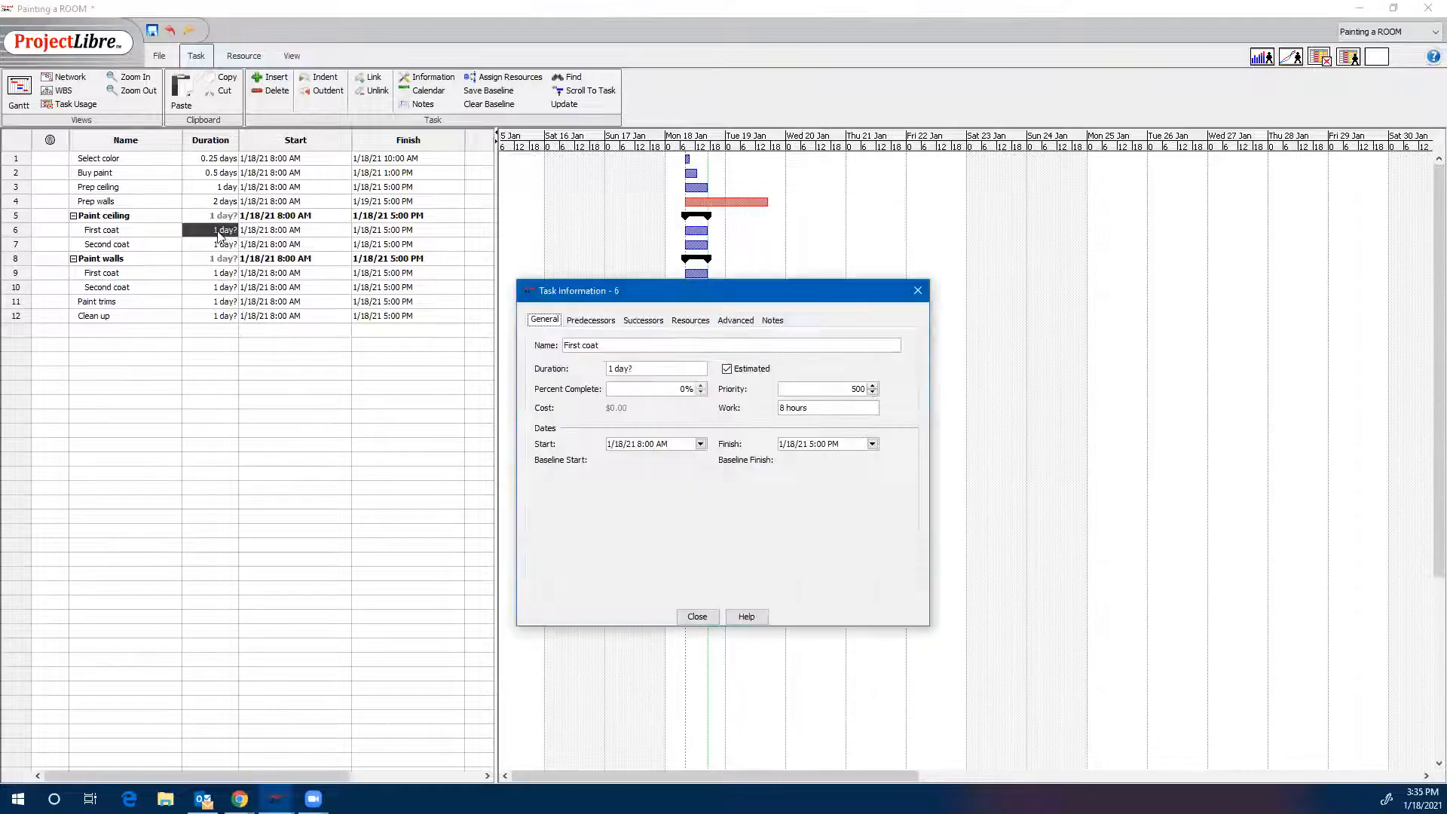
{"action": "triple_click", "coordinate": [636, 370]}
{"action": "type", "text": "1"}
{"action": "key", "text": "Return"}
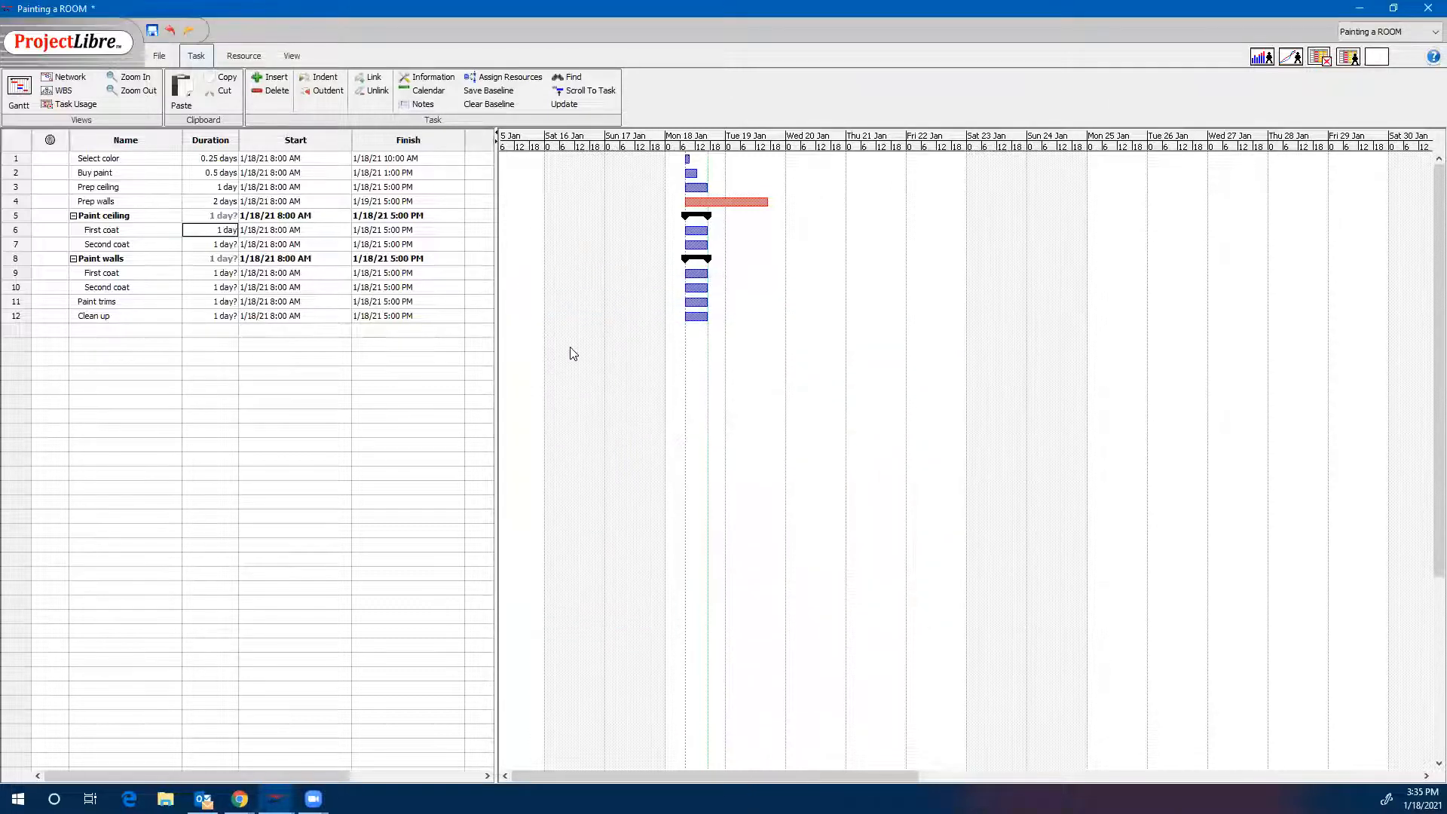
{"action": "double_click", "coordinate": [217, 245]}
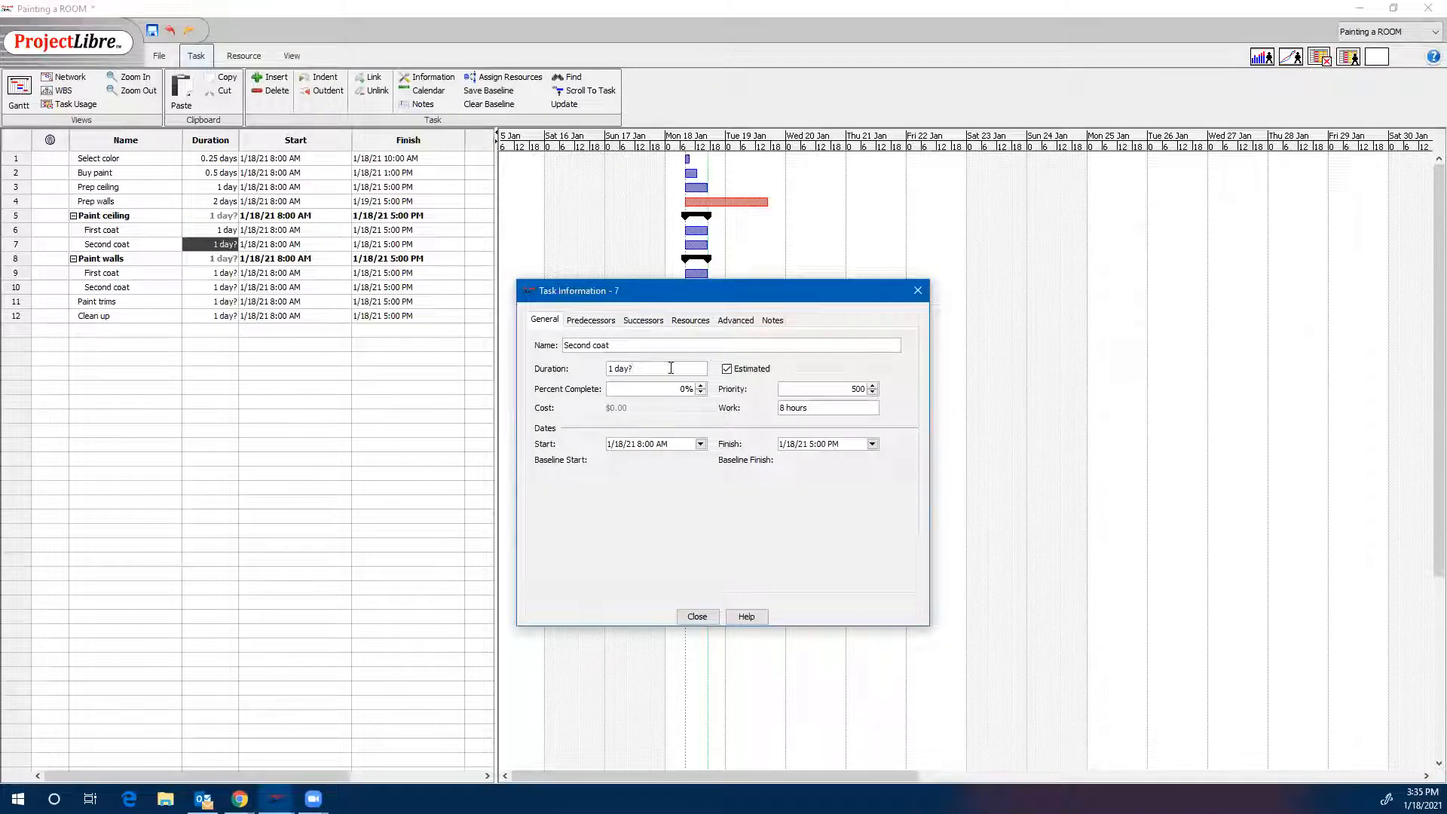
{"action": "left_click_drag", "start_coordinate": [650, 374], "coordinate": [600, 367]}
{"action": "type", "text": "1"}
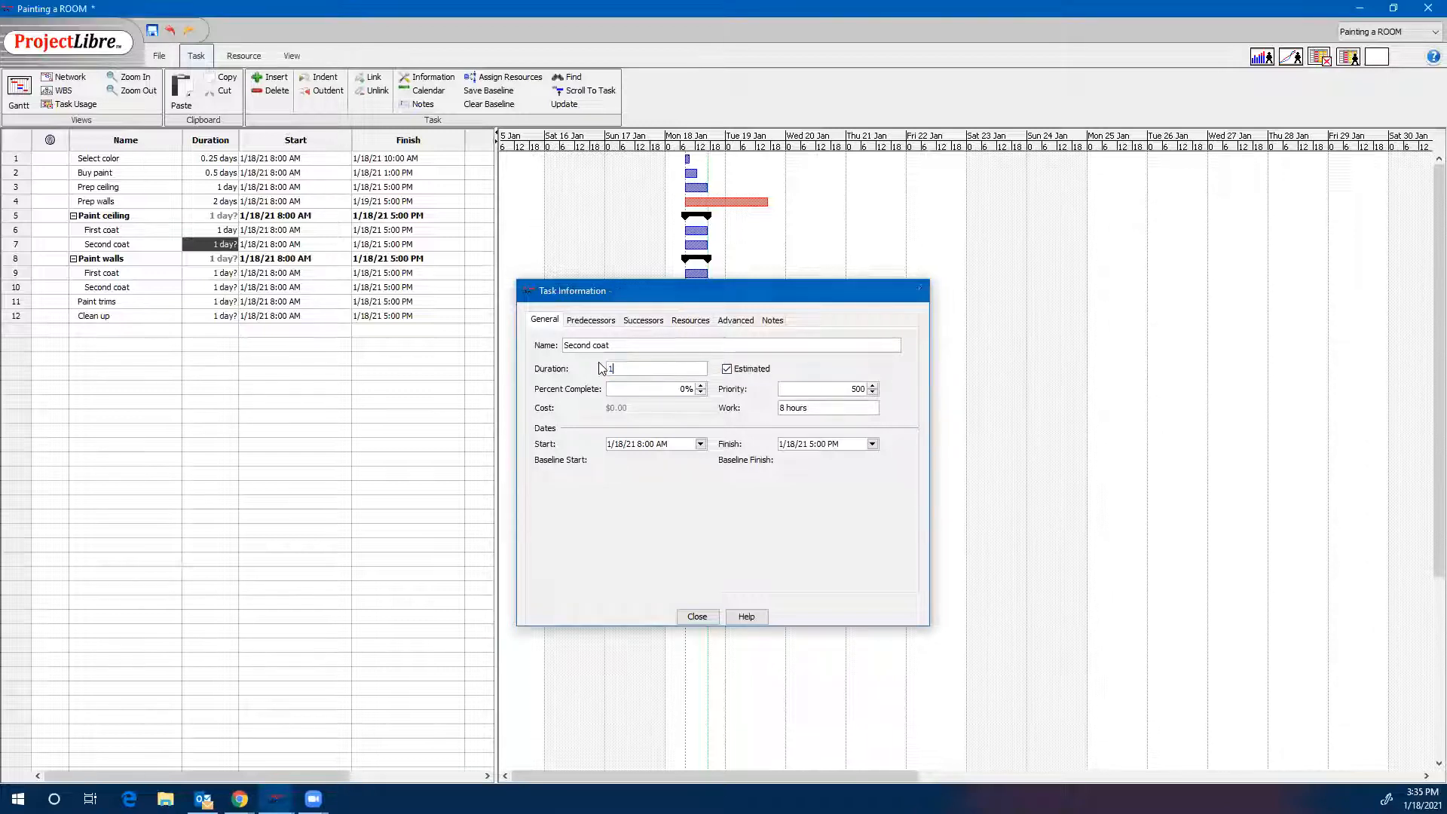
{"action": "key", "text": "Return"}
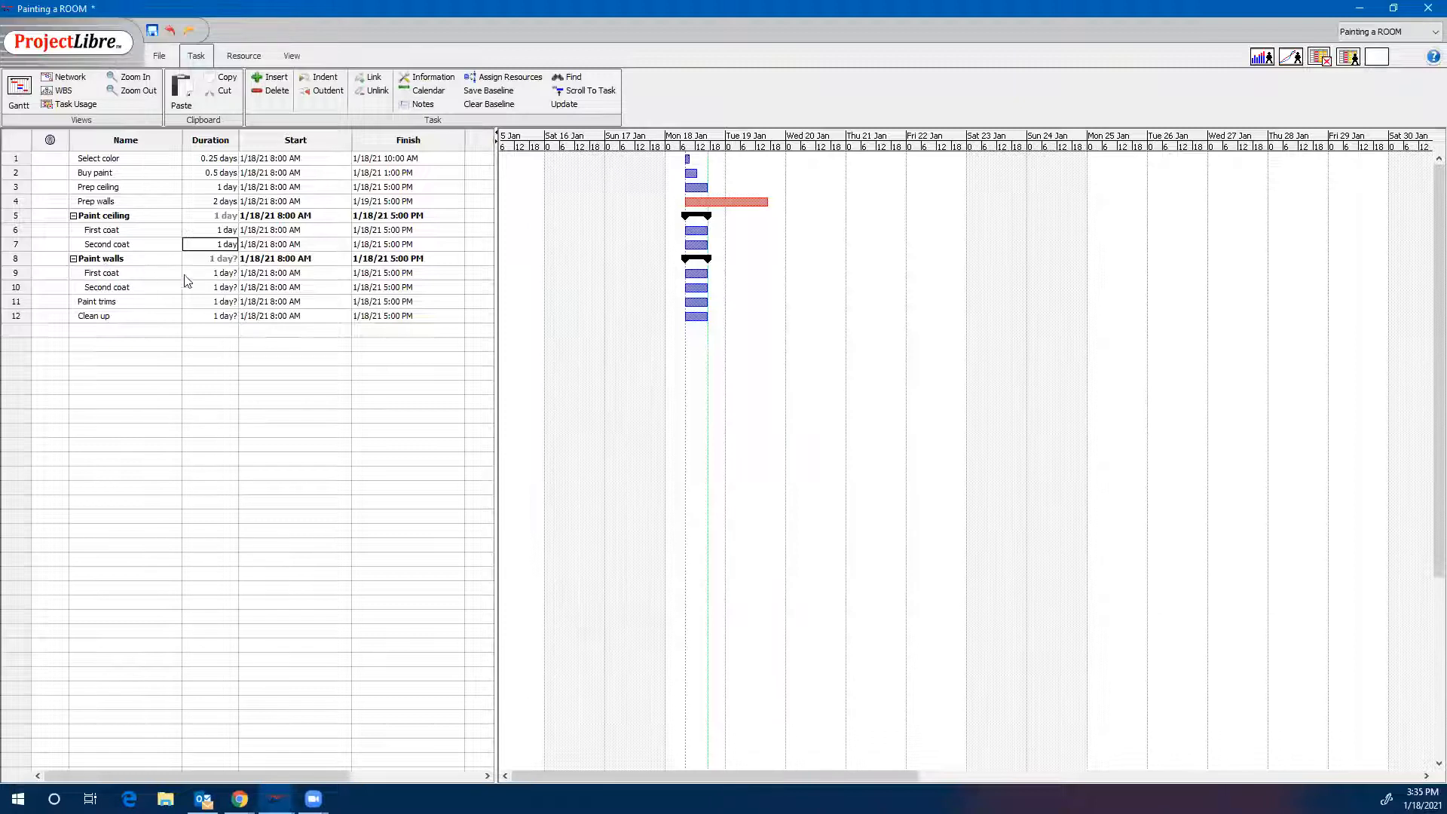
Set the durations of First coat and Second coat under Paint walls to a firm 1 day each.
{"action": "double_click", "coordinate": [224, 273]}
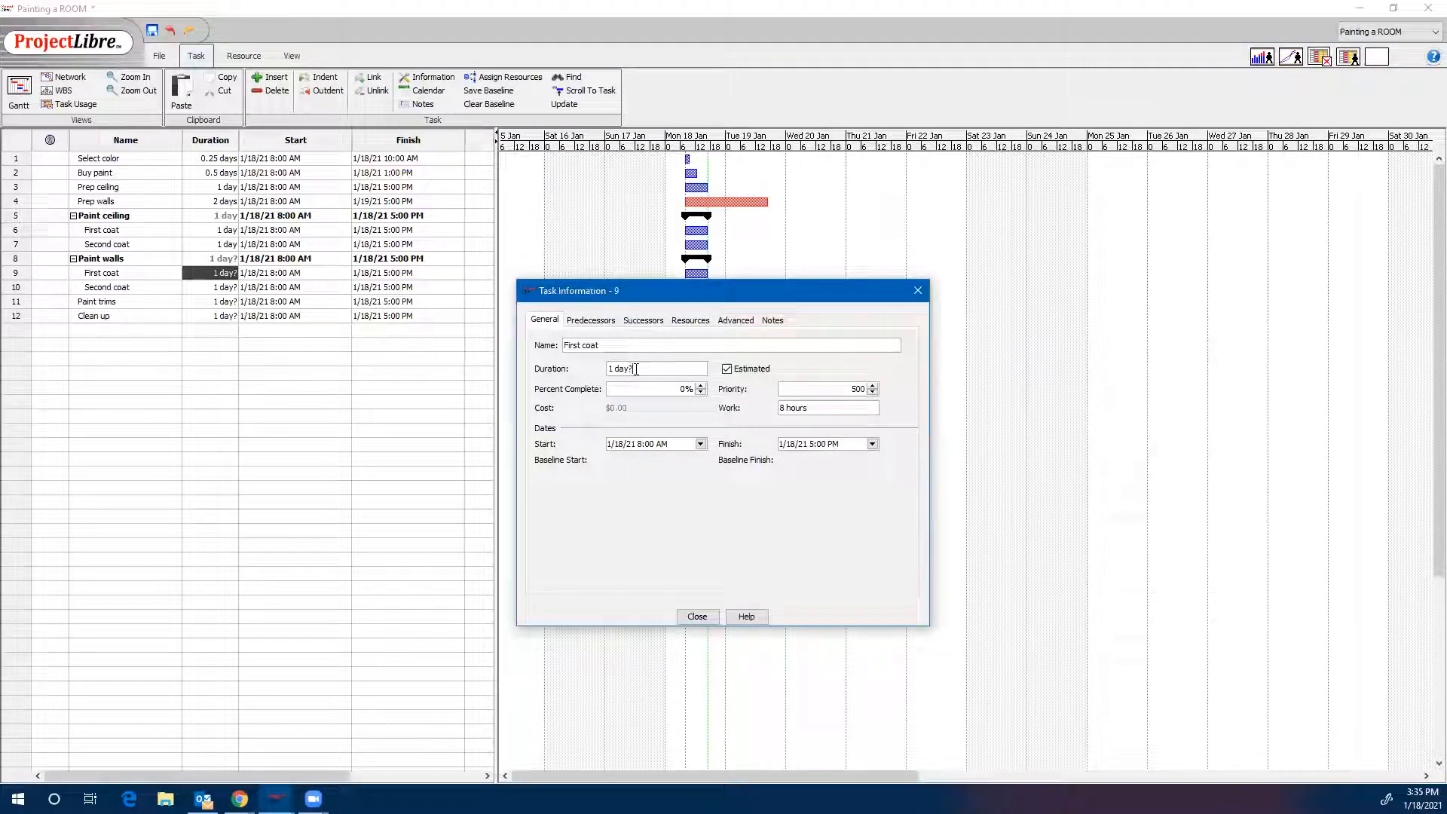
{"action": "left_click_drag", "start_coordinate": [634, 369], "coordinate": [592, 373]}
{"action": "type", "text": "1"}
{"action": "key", "text": "Return"}
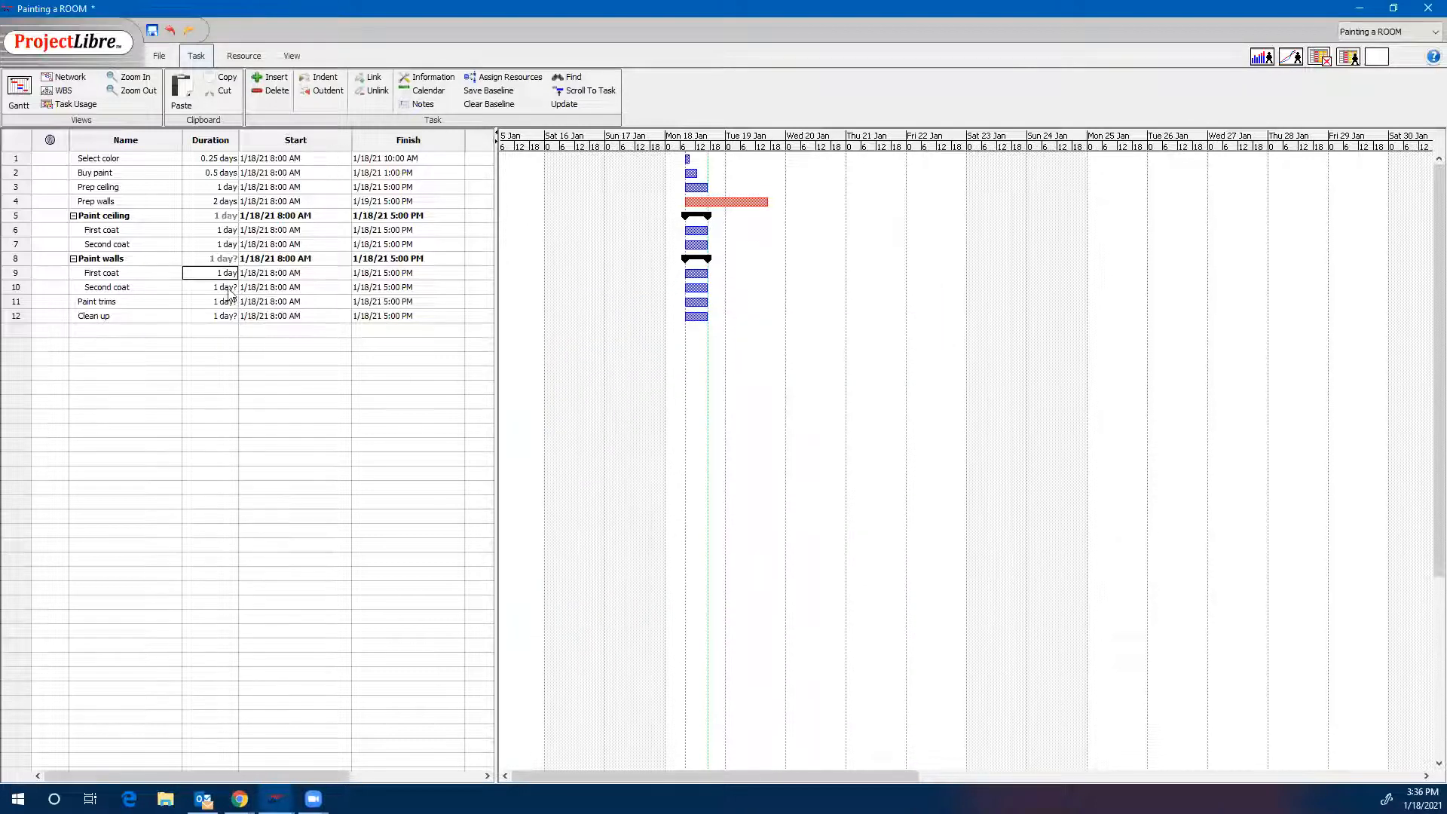
{"action": "double_click", "coordinate": [230, 294]}
{"action": "left_click_drag", "start_coordinate": [641, 370], "coordinate": [585, 367]}
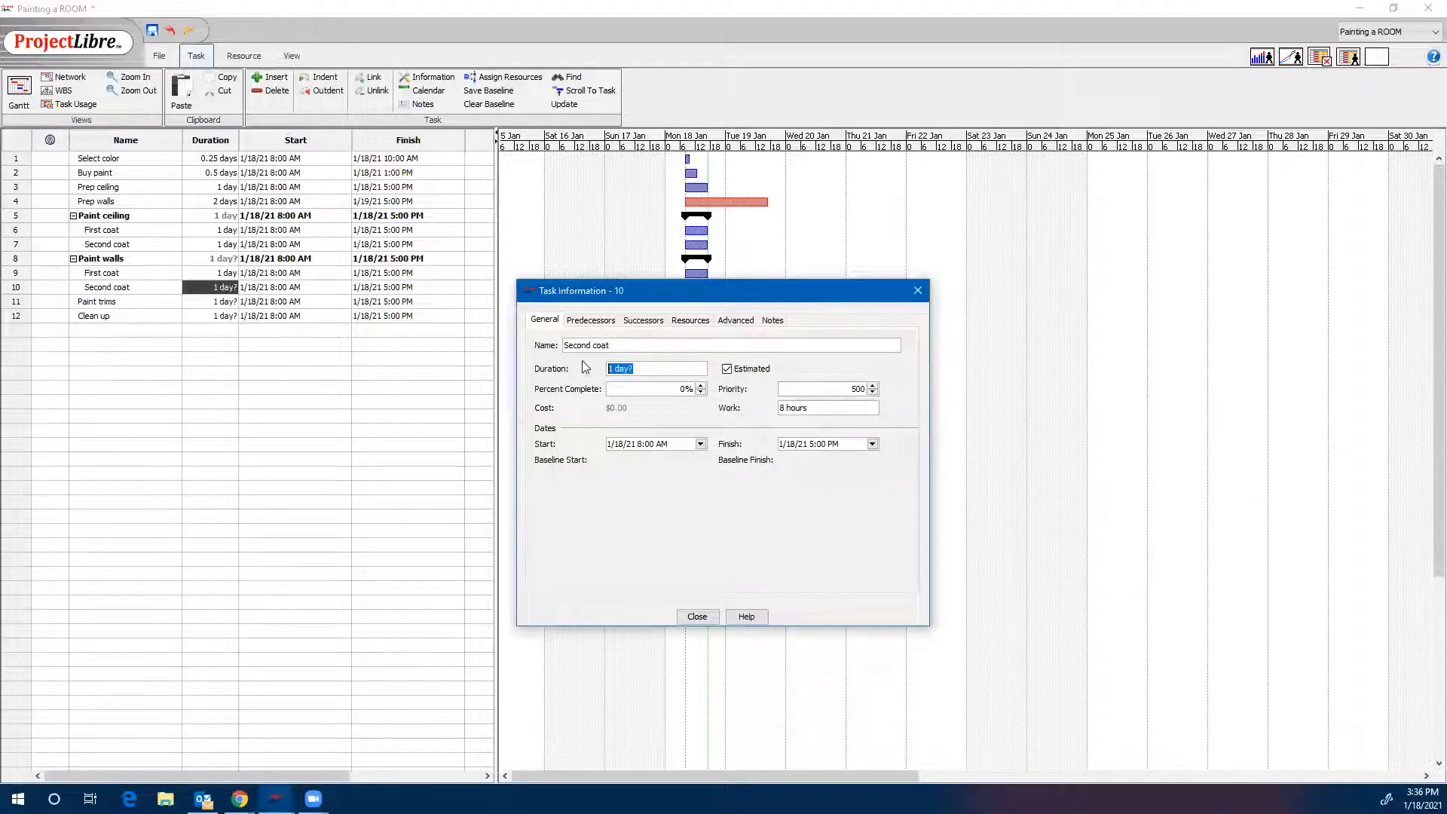
{"action": "type", "text": "1"}
{"action": "key", "text": "Return"}
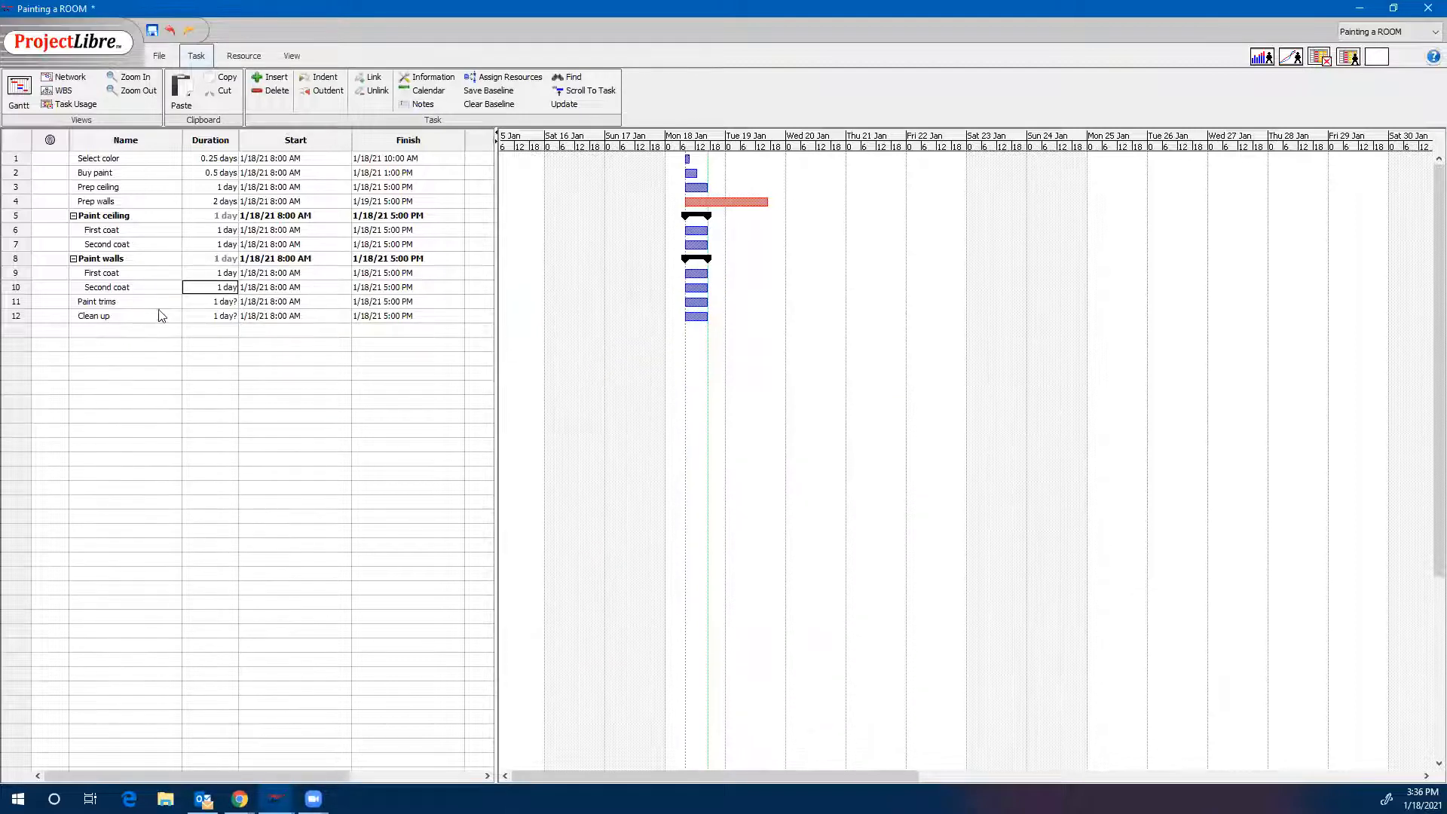
Set the Paint trims task's duration to a firm 1 day.
{"action": "double_click", "coordinate": [224, 302]}
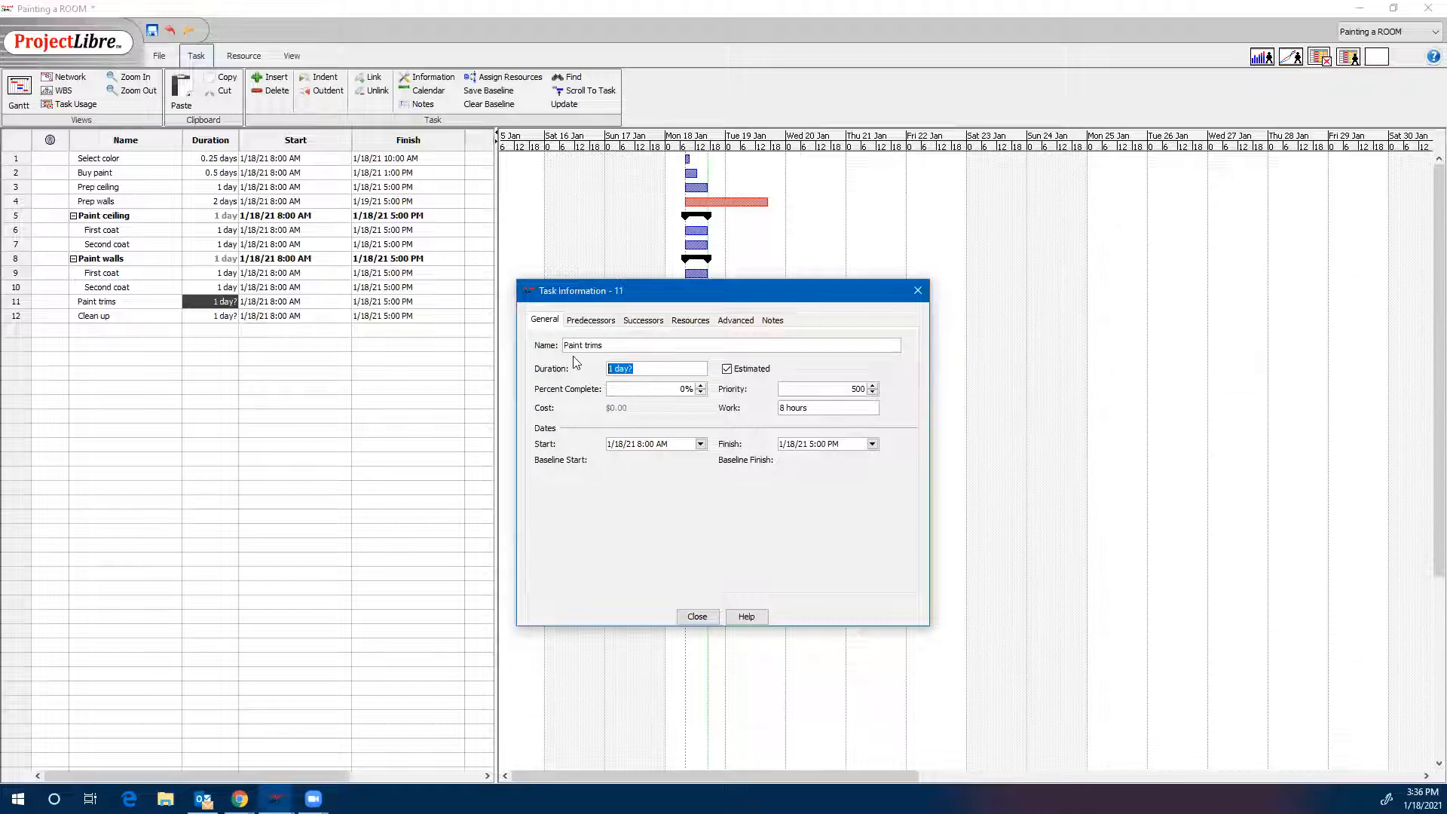
{"action": "left_click_drag", "start_coordinate": [640, 368], "coordinate": [576, 362]}
{"action": "type", "text": "1"}
{"action": "key", "text": "Return"}
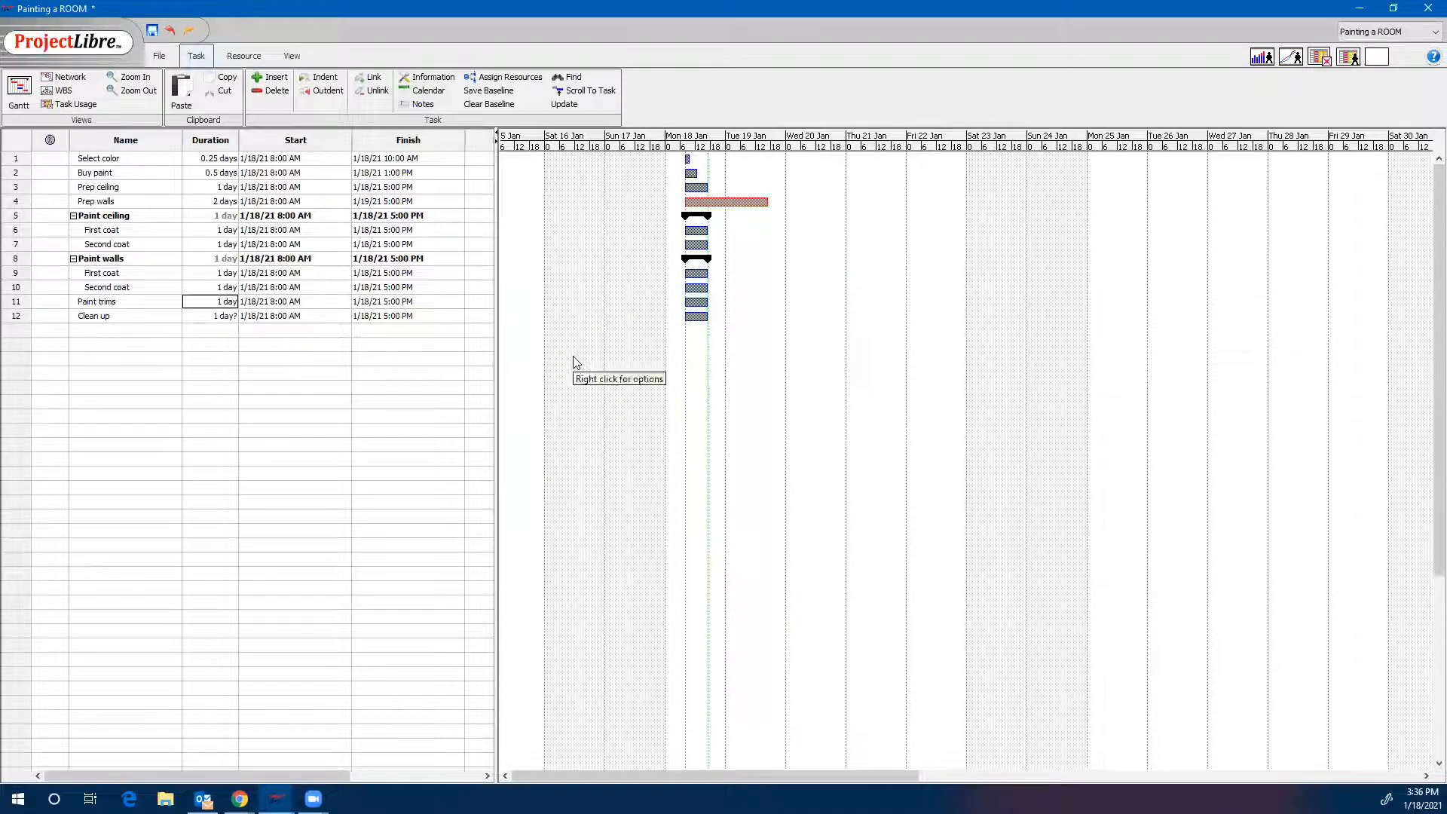
Set the Clean up task's duration to a firm 4 hours.
{"action": "double_click", "coordinate": [219, 316]}
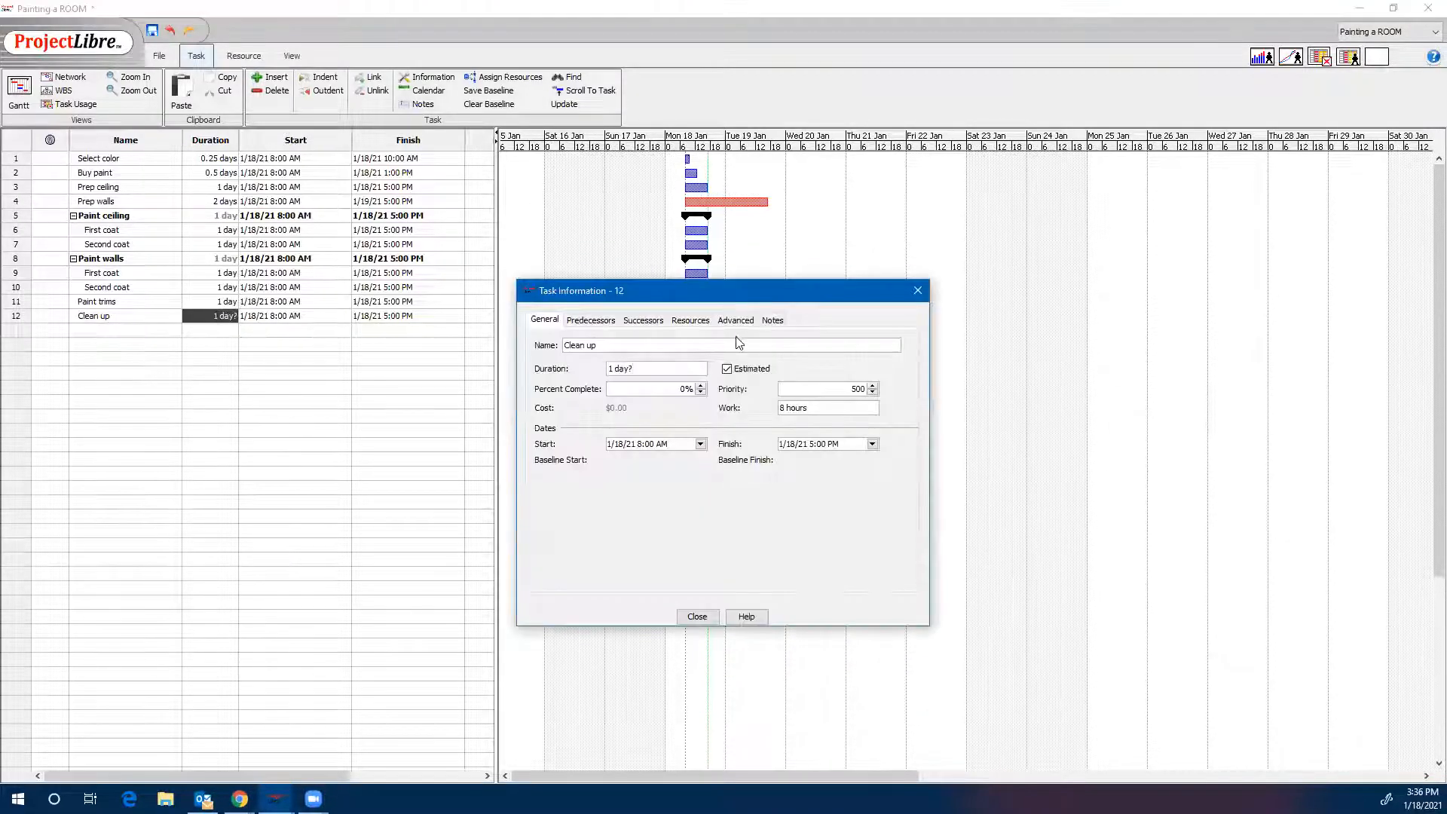
{"action": "left_click", "coordinate": [650, 367]}
{"action": "left_click_drag", "start_coordinate": [650, 365], "coordinate": [625, 360]}
{"action": "type", "text": "4 hr"}
{"action": "left_click", "coordinate": [696, 617]}
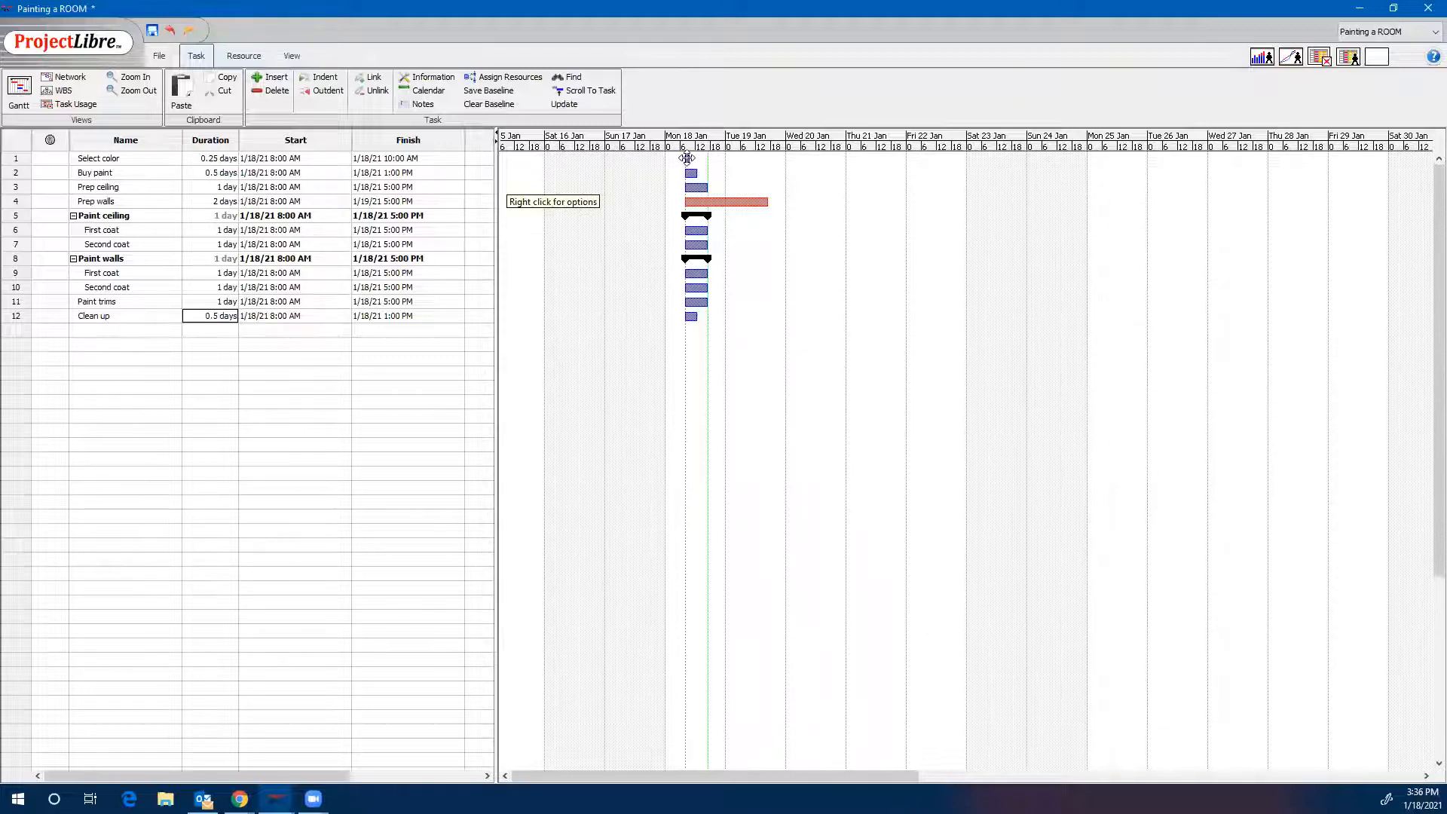
Link Select color, Buy paint, Prep ceiling and Prep walls in sequence as finish-to-start dependencies on the Gantt chart.
{"action": "left_click_drag", "start_coordinate": [687, 158], "coordinate": [690, 174]}
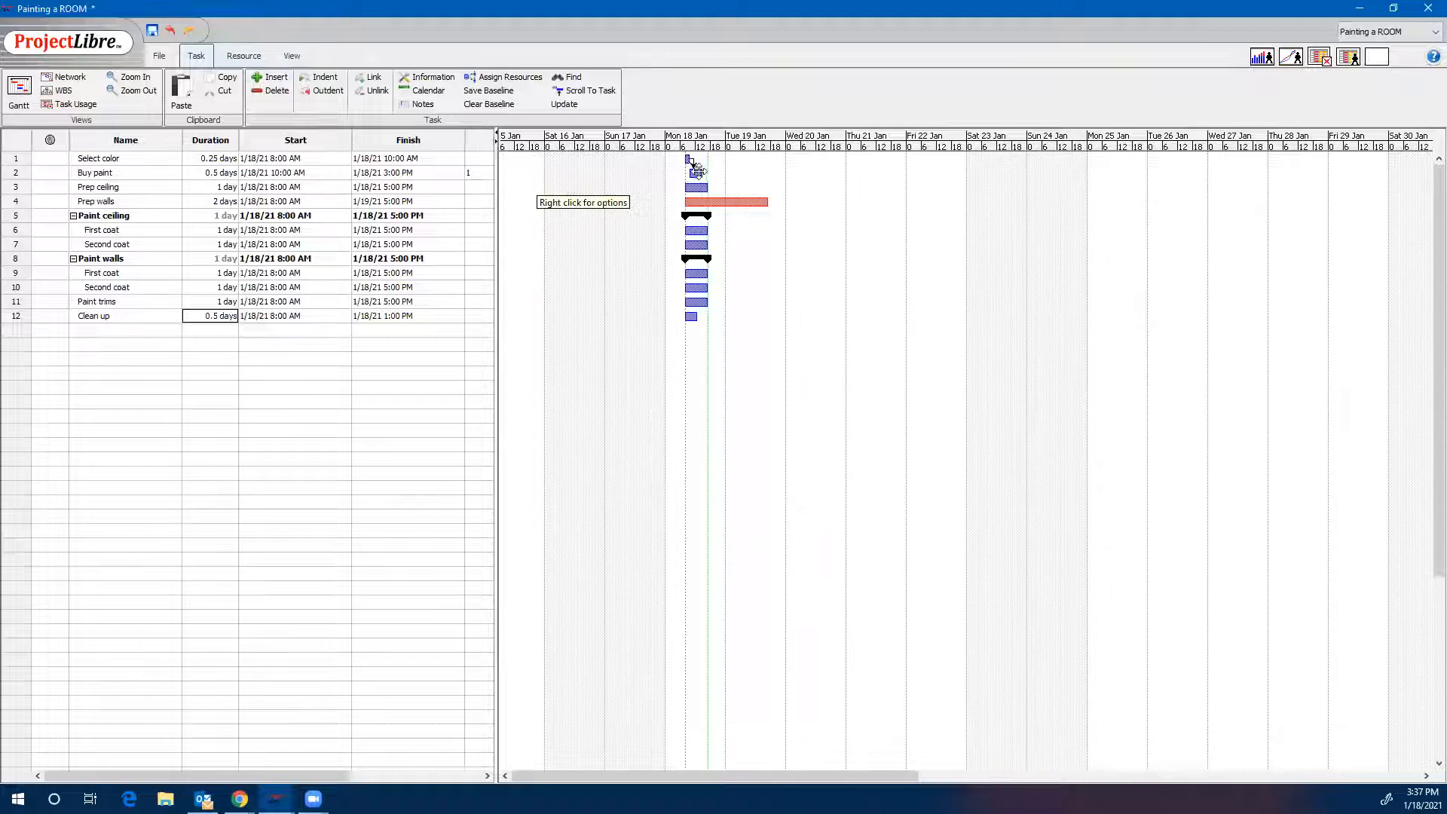
{"action": "left_click_drag", "start_coordinate": [695, 172], "coordinate": [696, 188]}
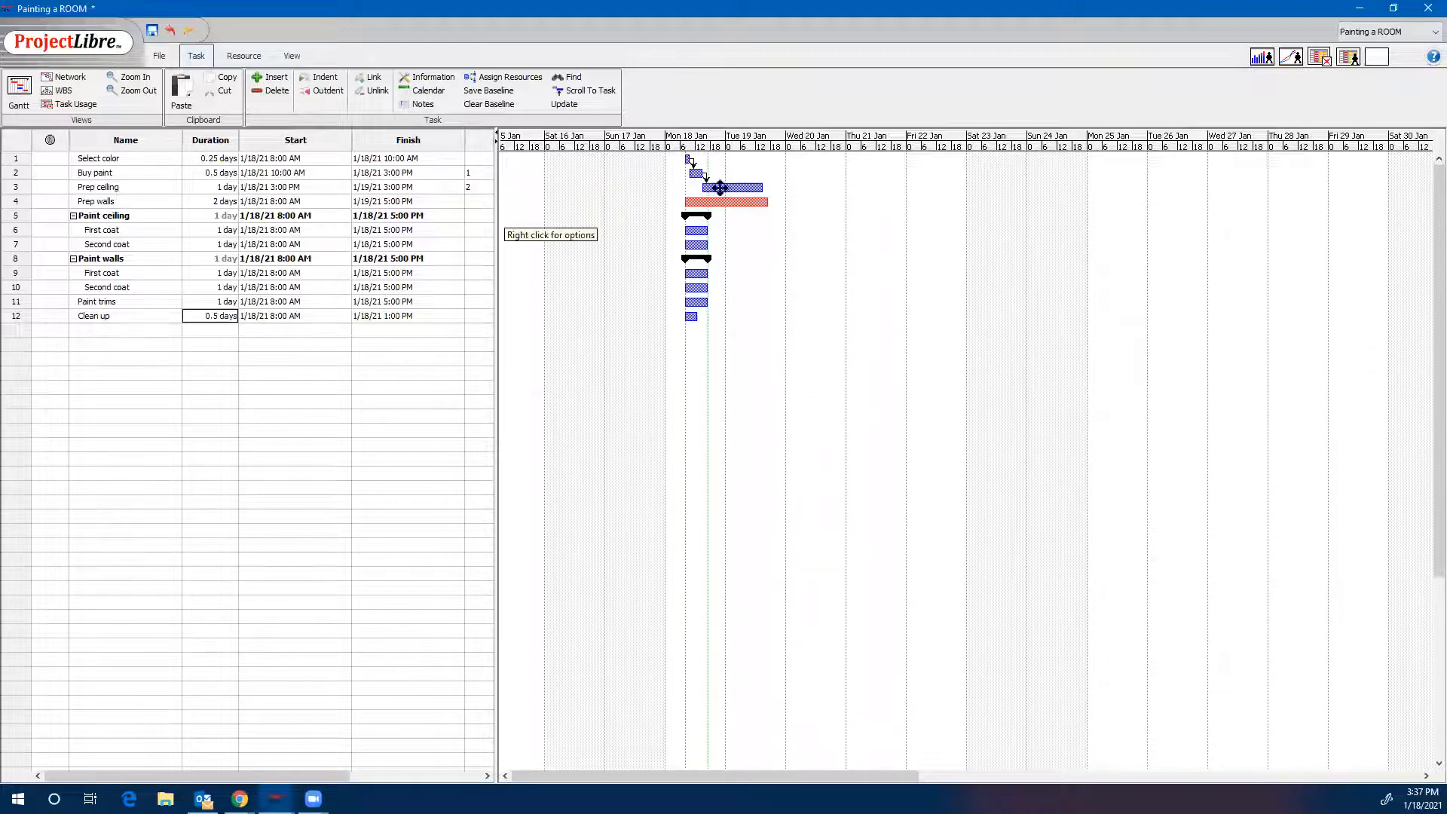
{"action": "left_click_drag", "start_coordinate": [728, 194], "coordinate": [728, 202]}
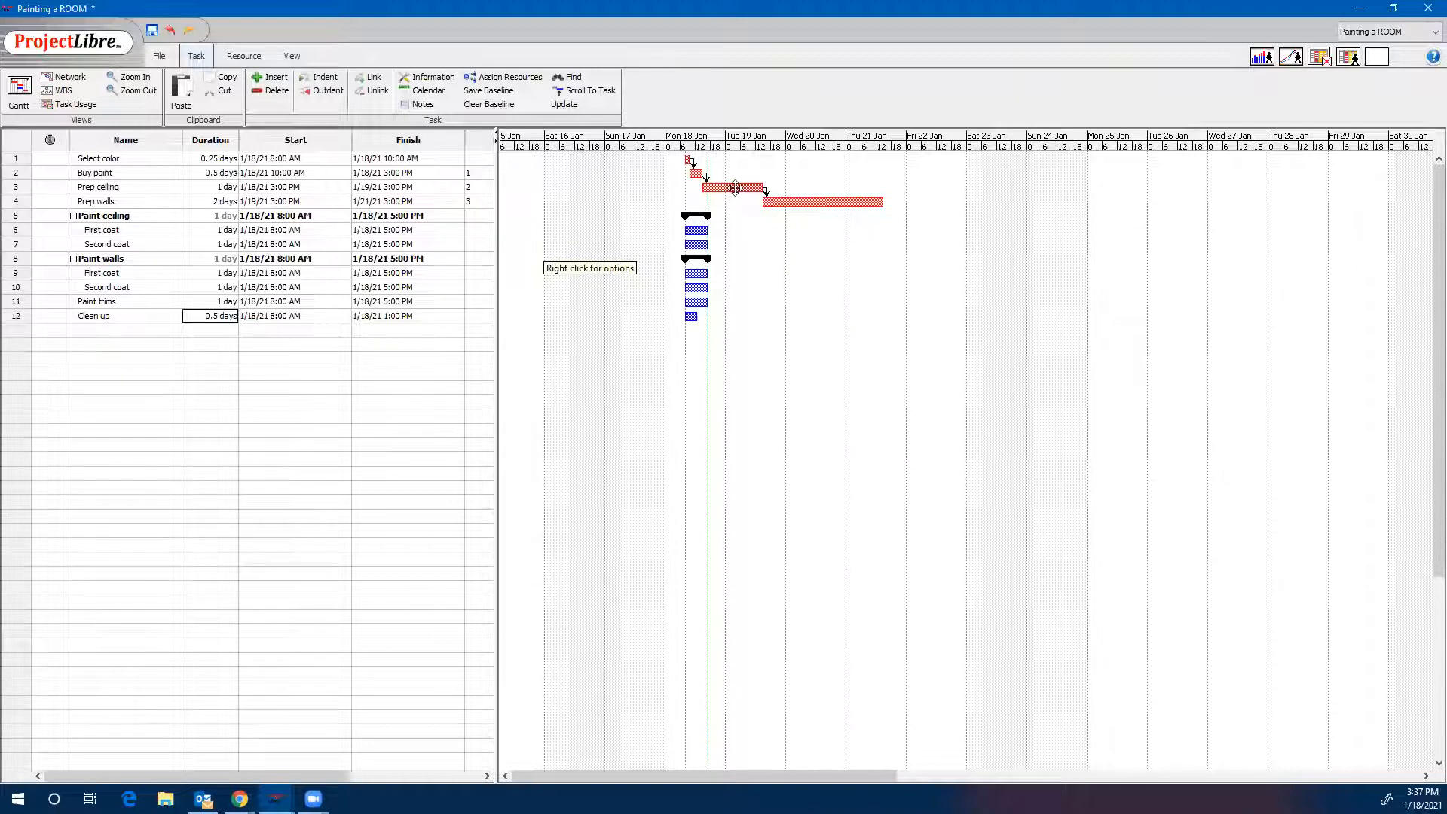
Under Paint ceiling, make First coat depend on Prep ceiling and Second coat depend on First coat.
{"action": "left_click_drag", "start_coordinate": [735, 188], "coordinate": [699, 230]}
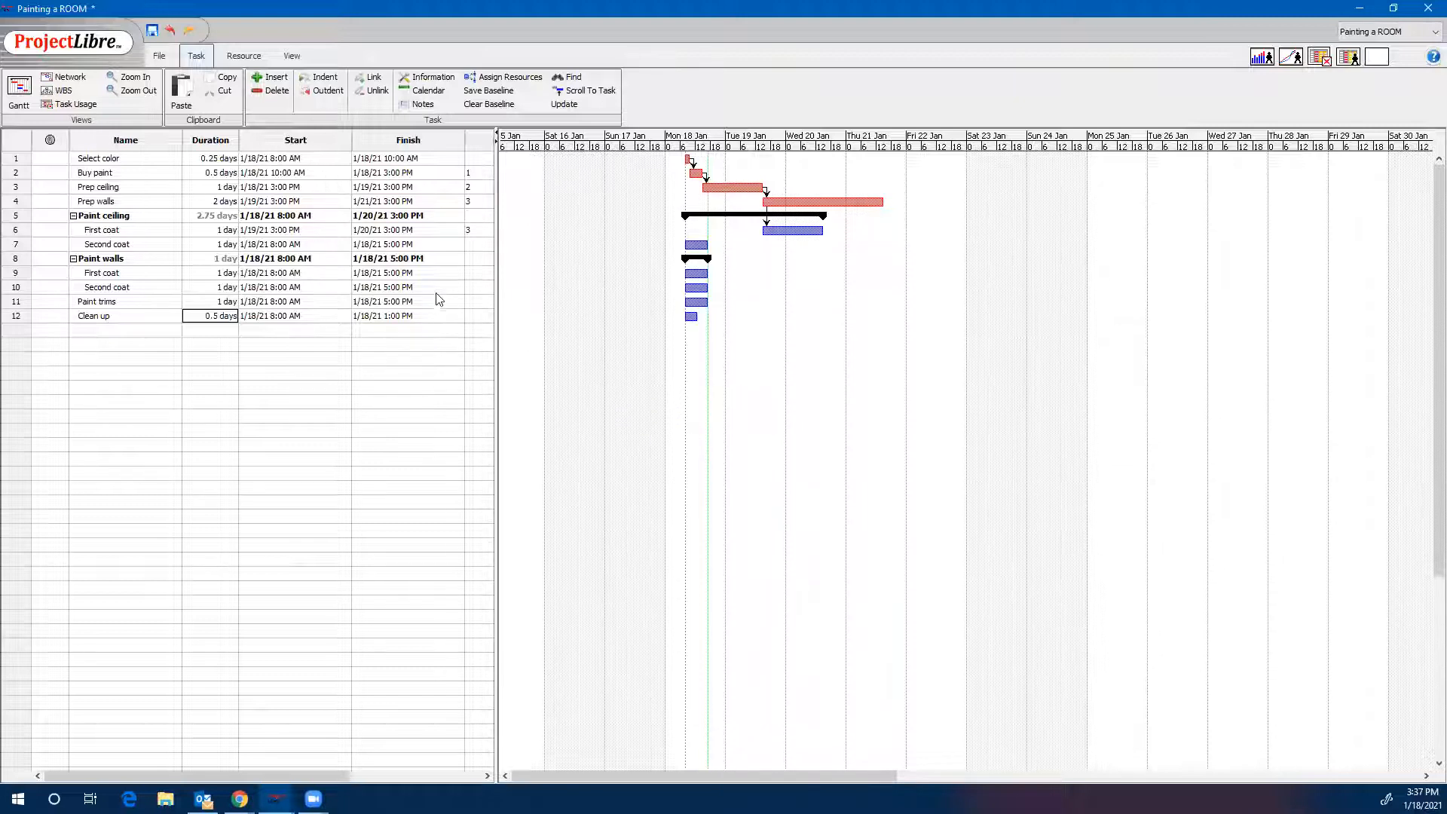
{"action": "left_click", "coordinate": [785, 233]}
{"action": "left_click_drag", "start_coordinate": [784, 233], "coordinate": [698, 245]}
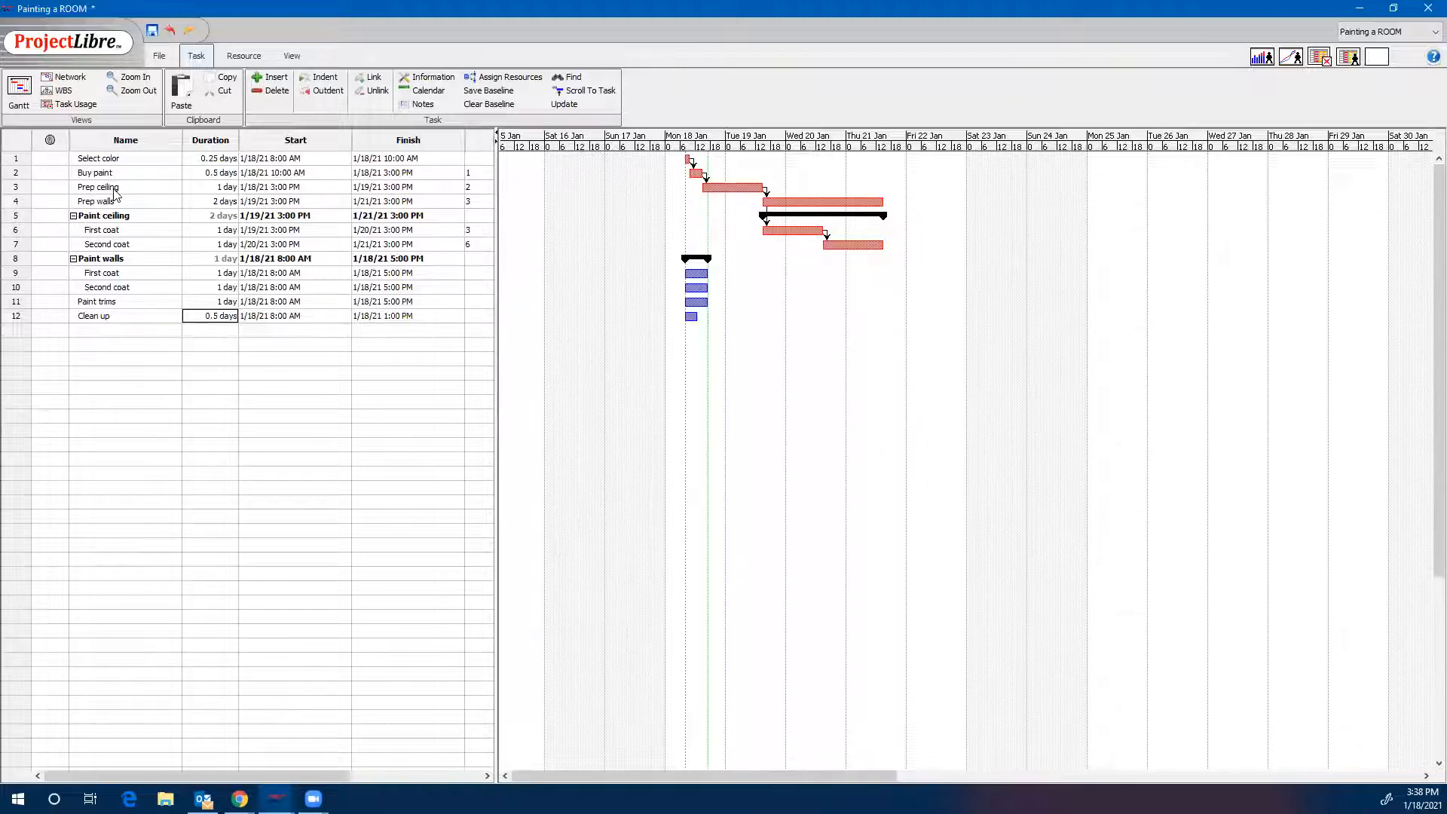
Move the Prep ceiling task's start date to 1/19/21.
{"action": "left_click", "coordinate": [254, 189]}
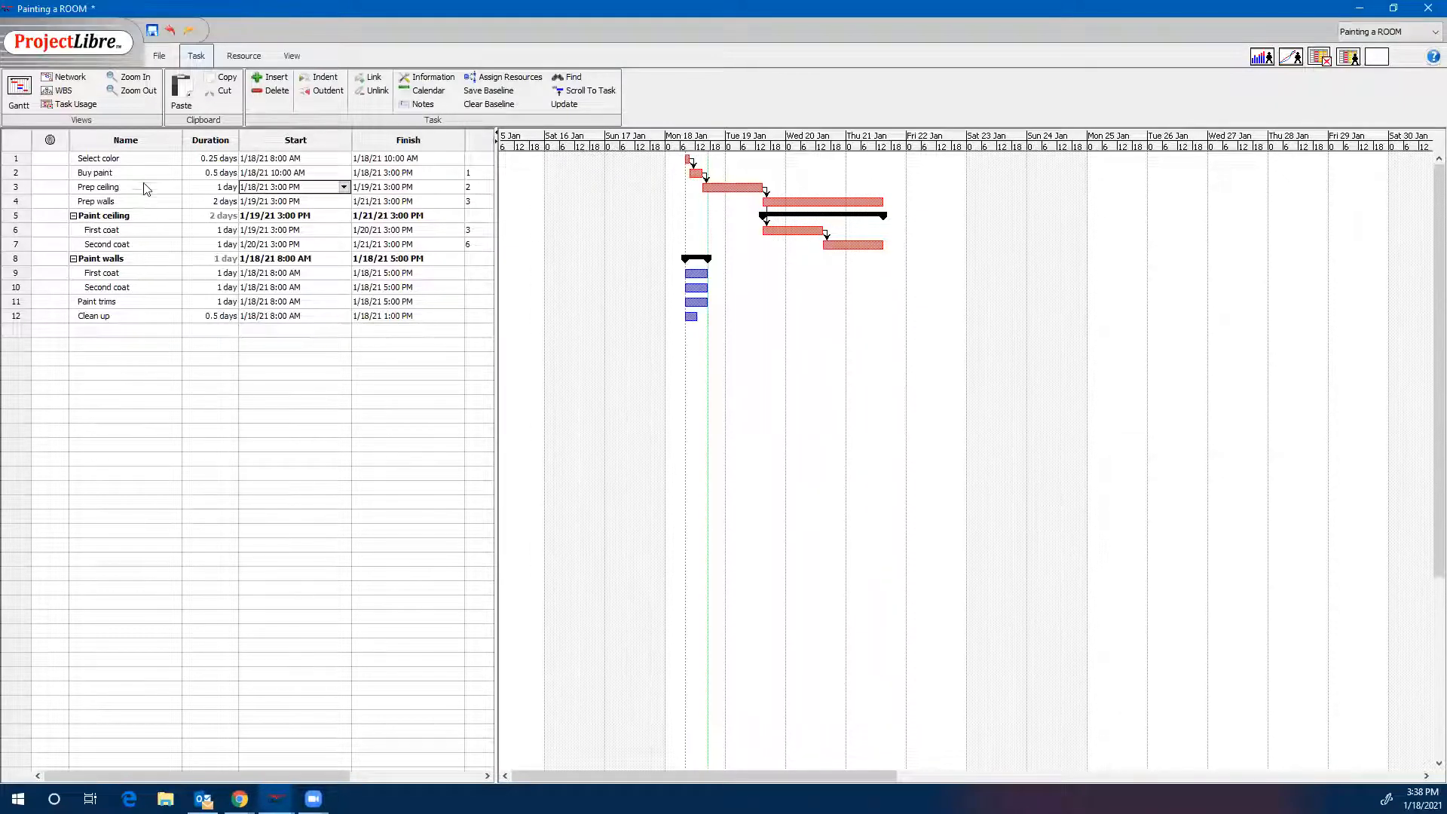
{"action": "double_click", "coordinate": [283, 192]}
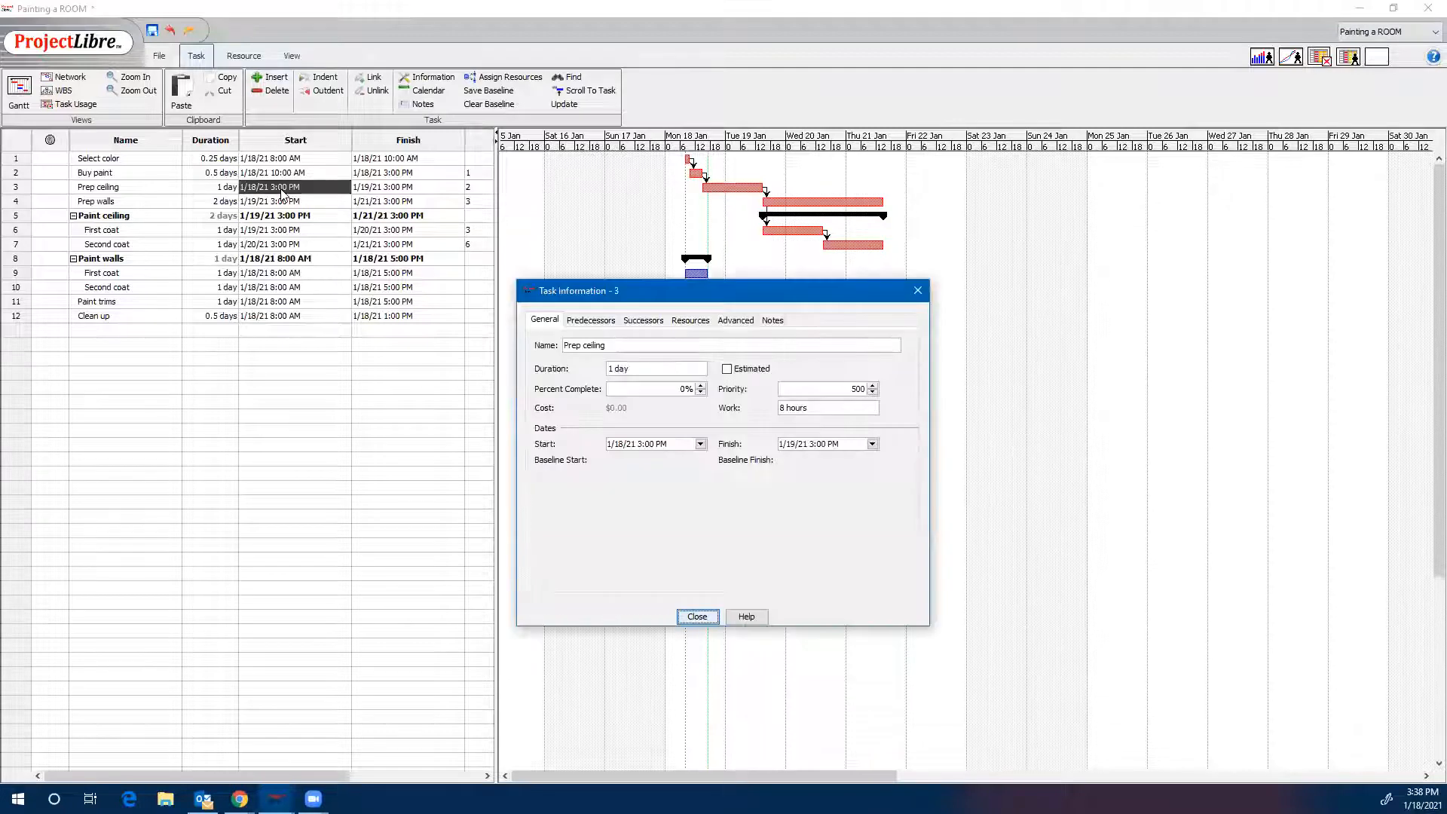
{"action": "left_click", "coordinate": [622, 444]}
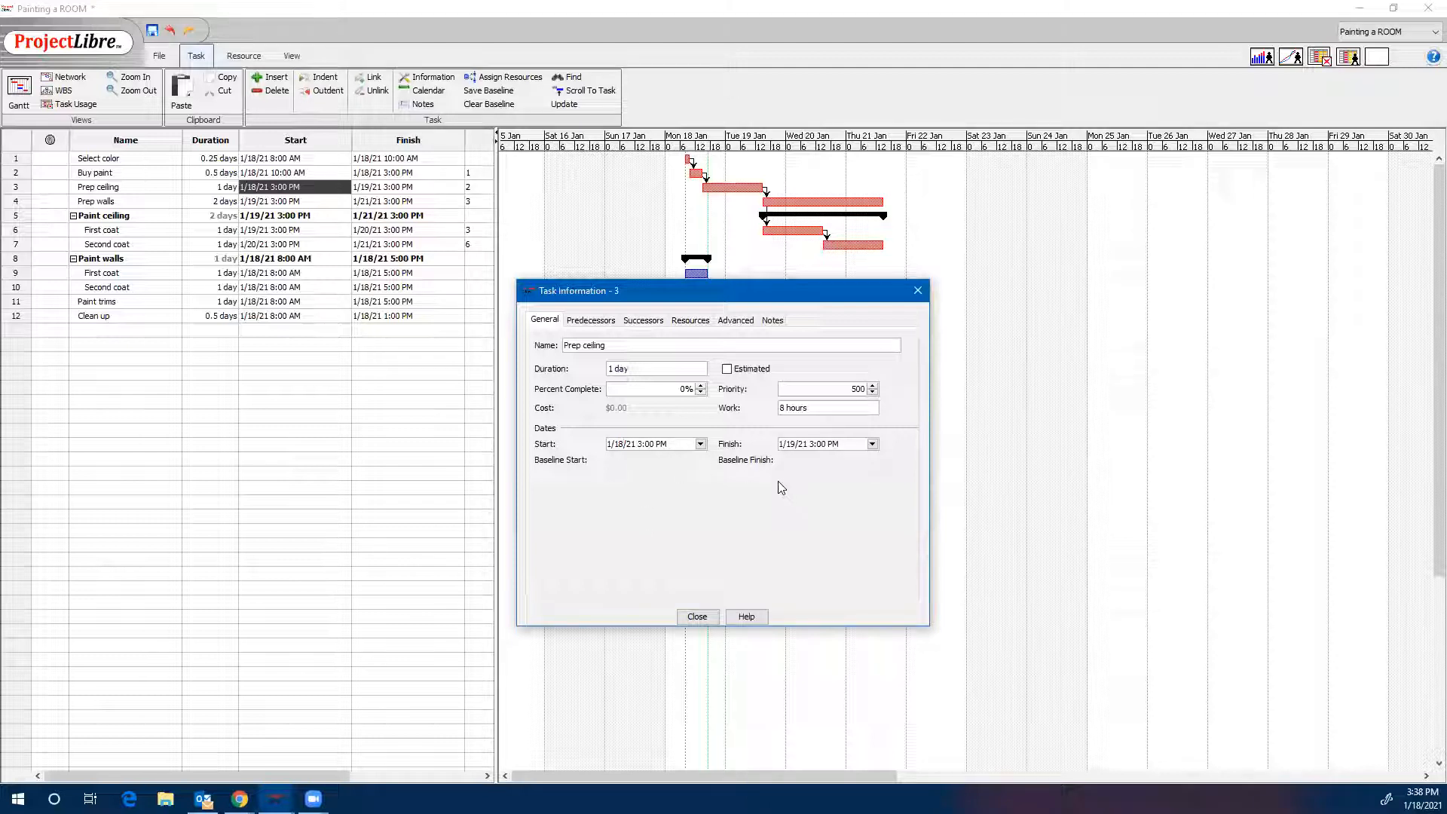
{"action": "type", "text": "9"}
{"action": "key", "text": "Return"}
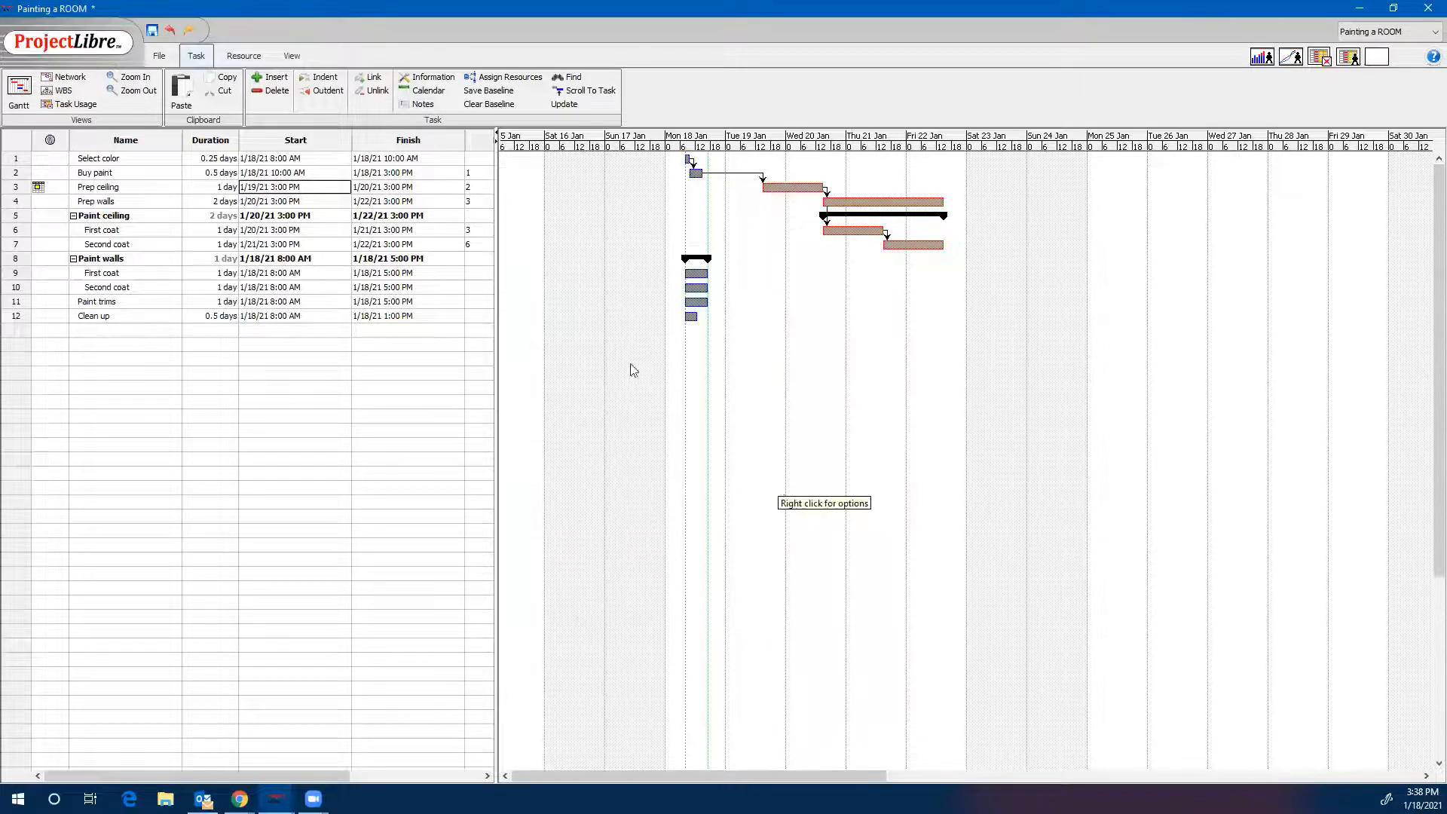
Set the Prep ceiling task's start time to 8:00 AM.
{"action": "double_click", "coordinate": [285, 187]}
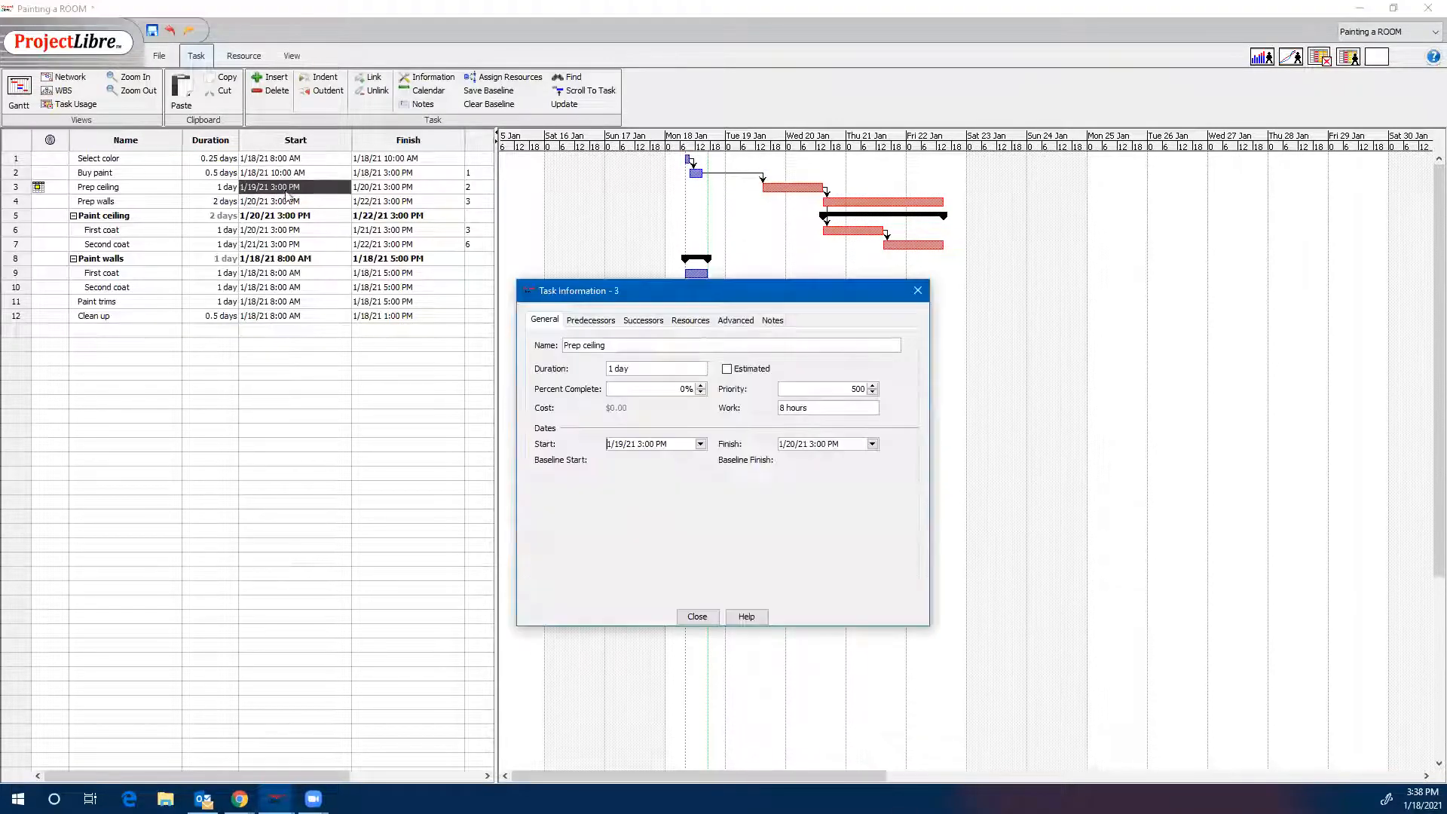
{"action": "double_click", "coordinate": [640, 444]}
{"action": "type", "text": "8"}
{"action": "left_click_drag", "start_coordinate": [670, 444], "coordinate": [661, 444]}
{"action": "type", "text": "AM"}
{"action": "left_click", "coordinate": [697, 617]}
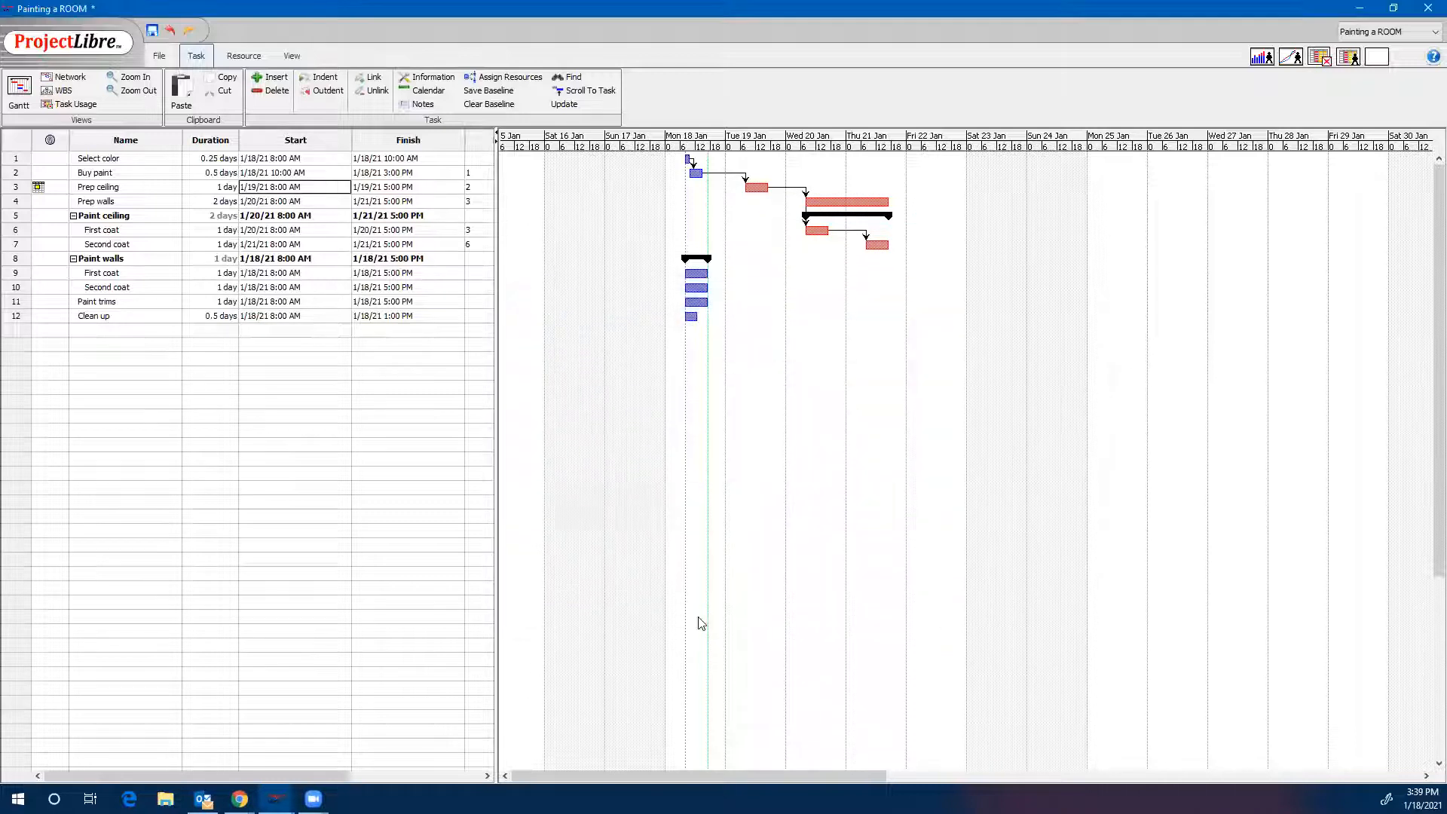